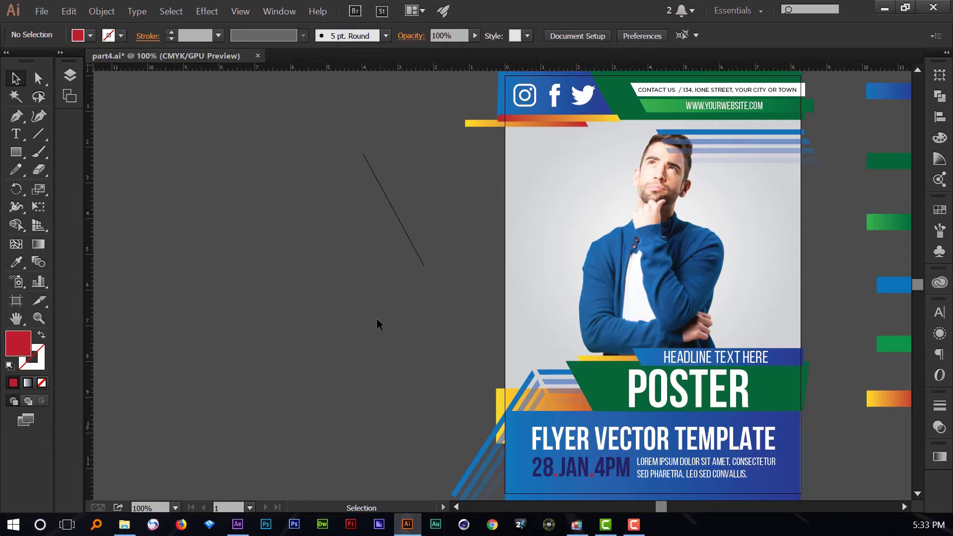
# - Draw a roughly square red rectangle on the empty canvas beside the poster, just below the diagonal line
pyautogui.scroll(4, 388, 330)
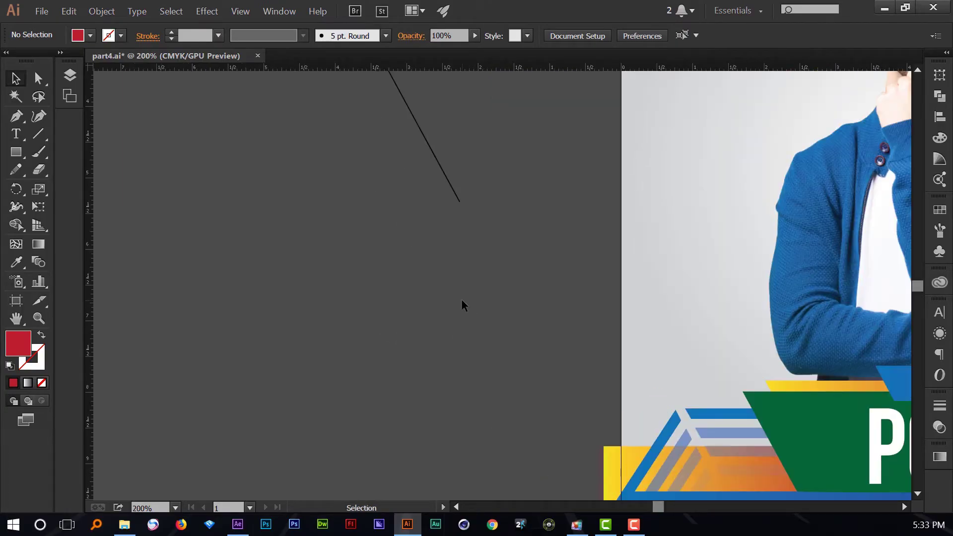
pyautogui.click(19, 152)
pyautogui.click(89, 152)
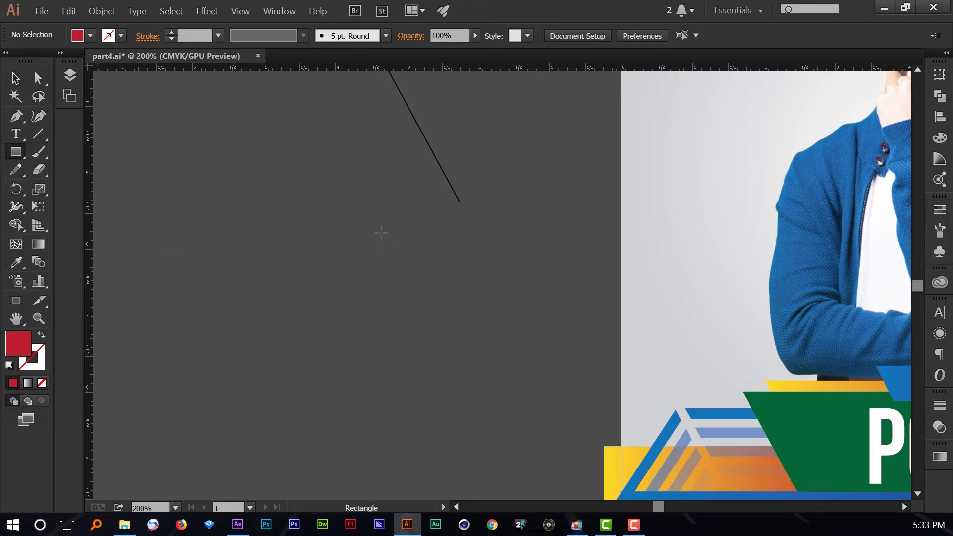
pyautogui.moveTo(381, 232)
pyautogui.mouseDown()
pyautogui.moveTo(499, 331)
pyautogui.moveTo(523, 370)
pyautogui.mouseUp()
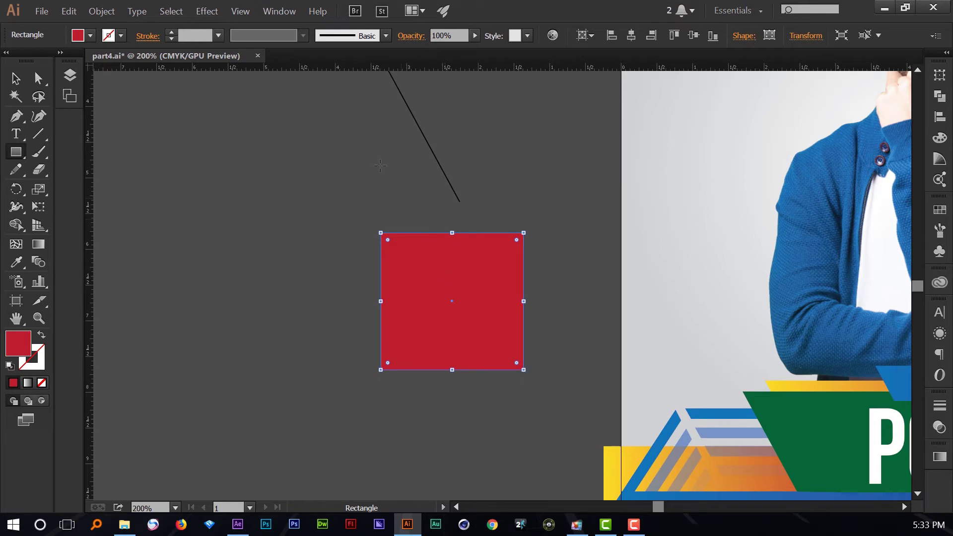
# - Open the Stylize Drop Shadow effect for the red rectangle and enable its preview
pyautogui.click(207, 11)
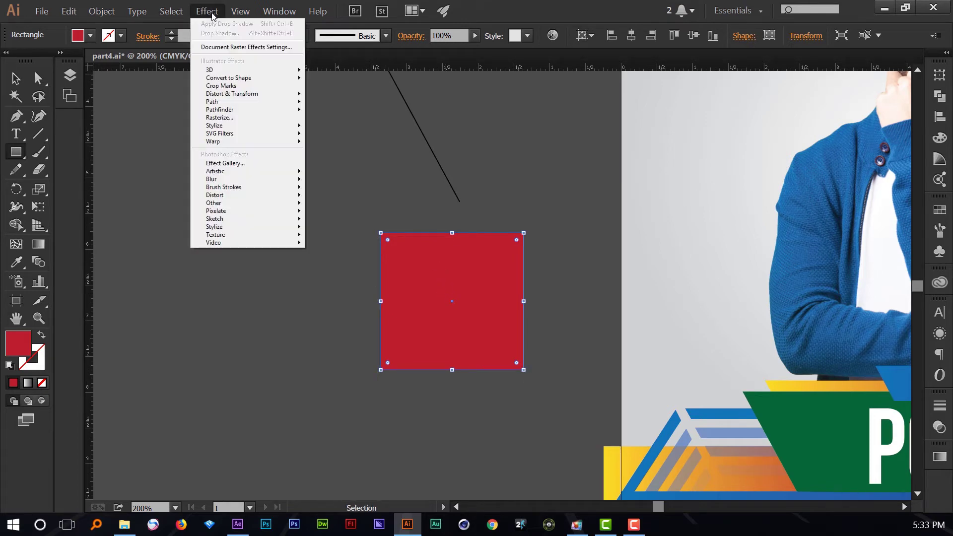
pyautogui.moveTo(257, 128)
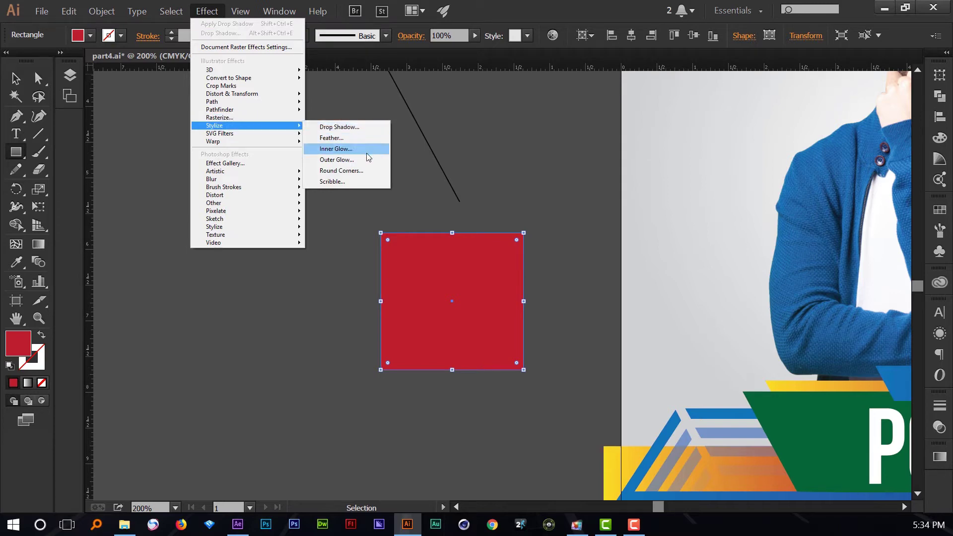
pyautogui.click(371, 126)
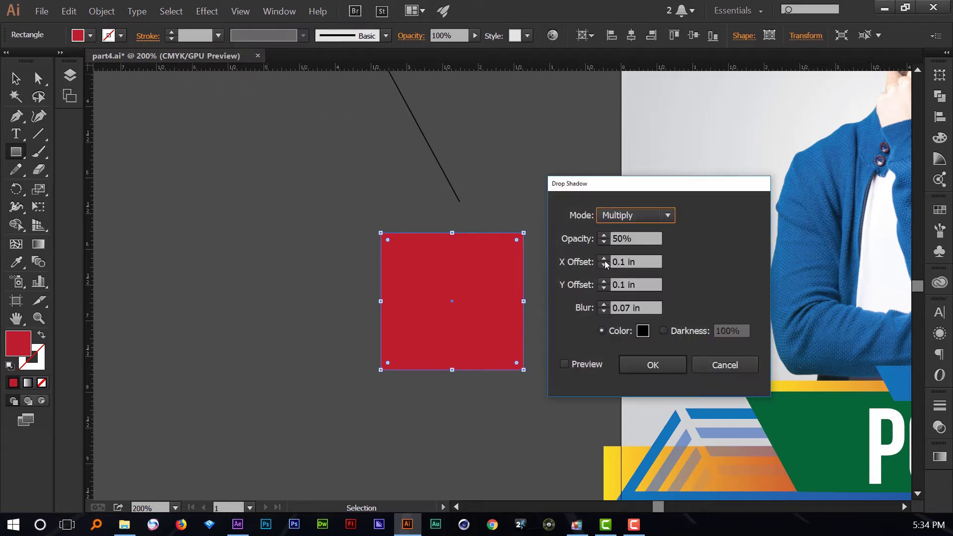
pyautogui.click(588, 365)
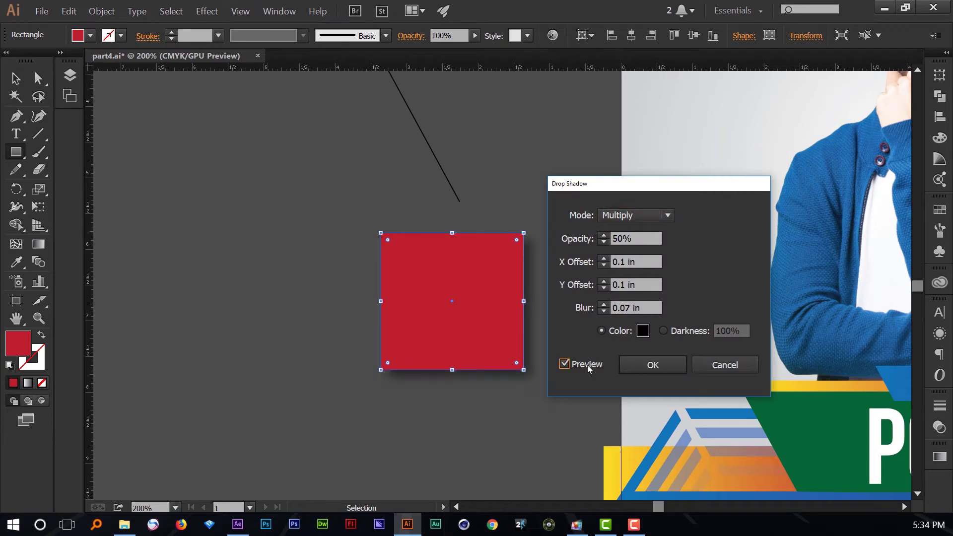
pyautogui.moveTo(672, 191); pyautogui.dragTo(753, 191)
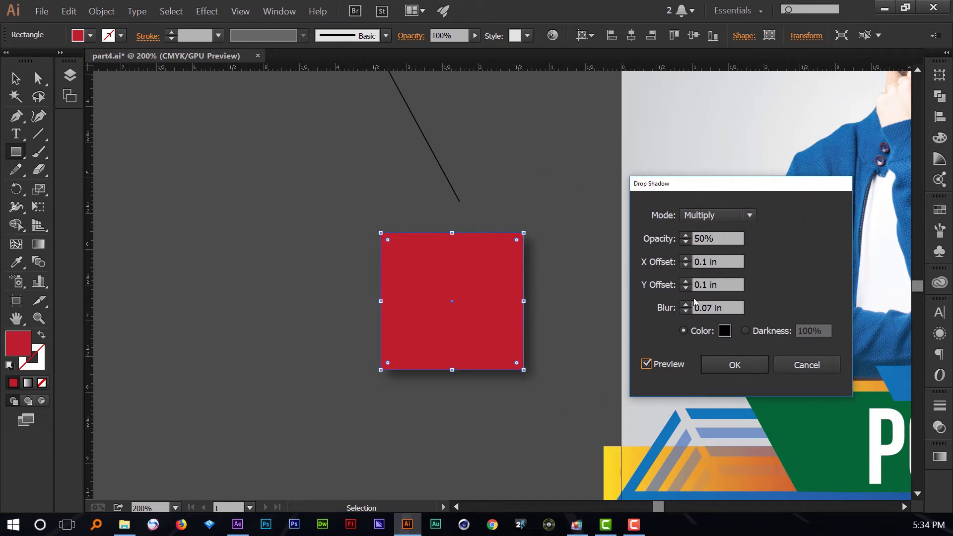
# - Set the drop shadow's X offset to 0.3 in and its Y offset to 0.4 in
pyautogui.click(686, 258)
pyautogui.click(686, 259)
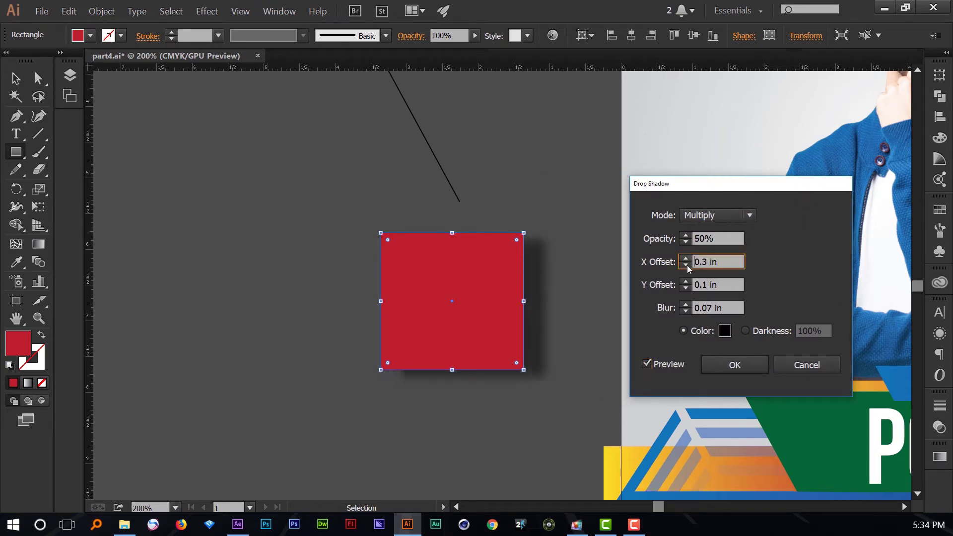
pyautogui.click(685, 282)
pyautogui.click(685, 281)
pyautogui.click(686, 281)
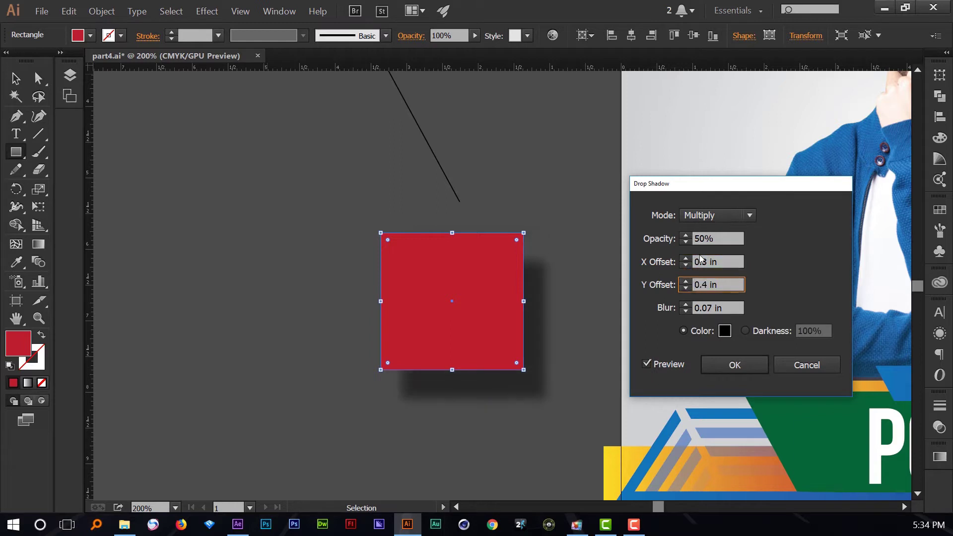
# - Try the drop shadow with 38% opacity and Normal blend mode, and cancel the effect
pyautogui.click(685, 243)
pyautogui.click(686, 242)
pyautogui.click(686, 243)
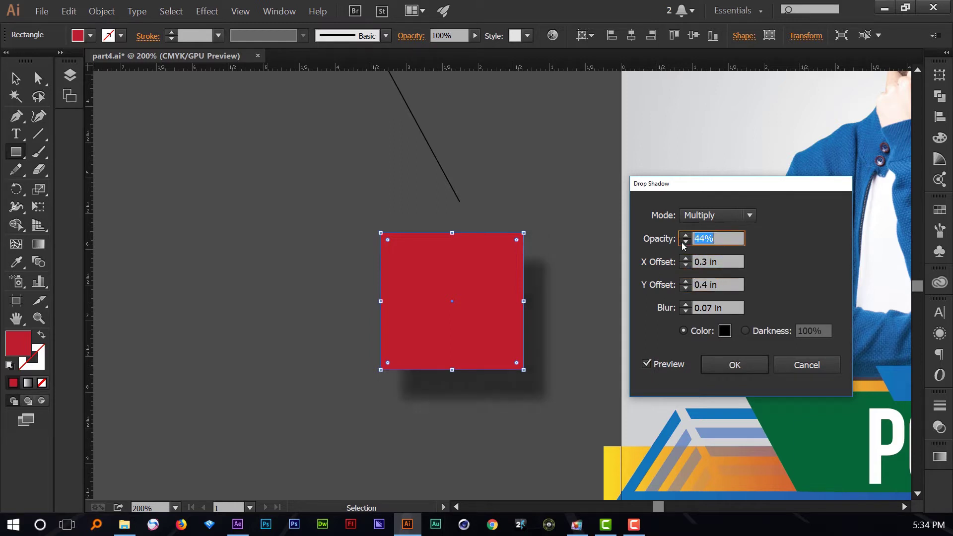
pyautogui.click(686, 243)
pyautogui.click(686, 243)
pyautogui.click(685, 243)
pyautogui.click(685, 243)
pyautogui.click(685, 243)
pyautogui.click(685, 243)
pyautogui.click(710, 216)
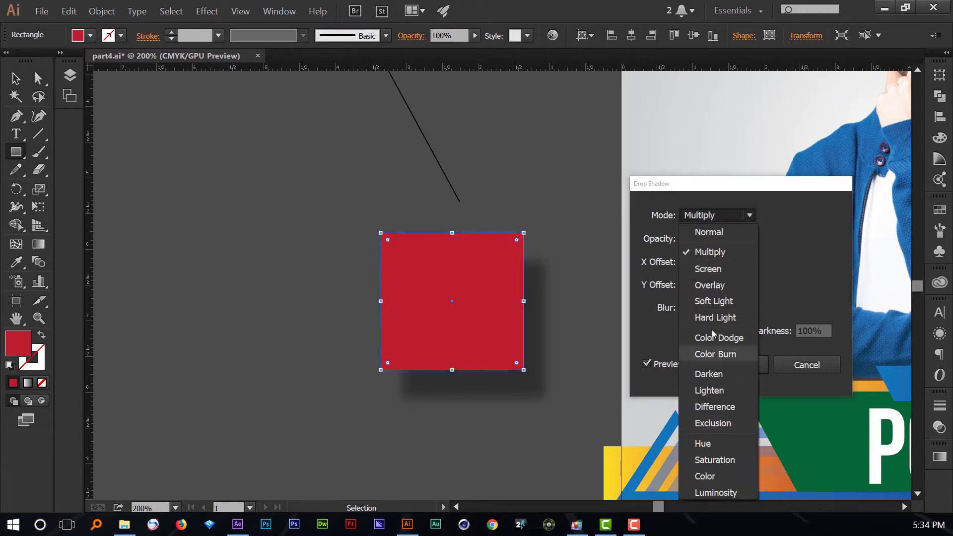
pyautogui.click(720, 232)
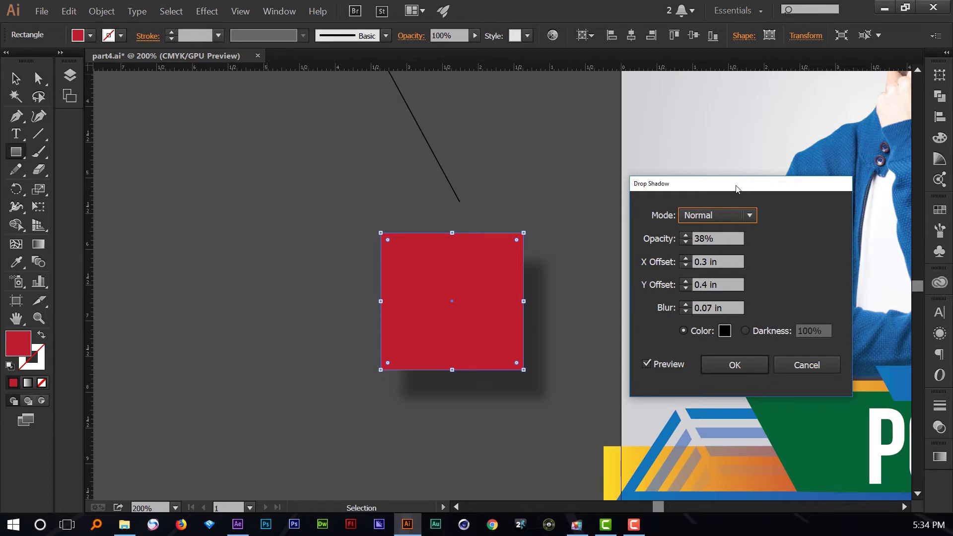
pyautogui.moveTo(742, 189); pyautogui.dragTo(709, 188)
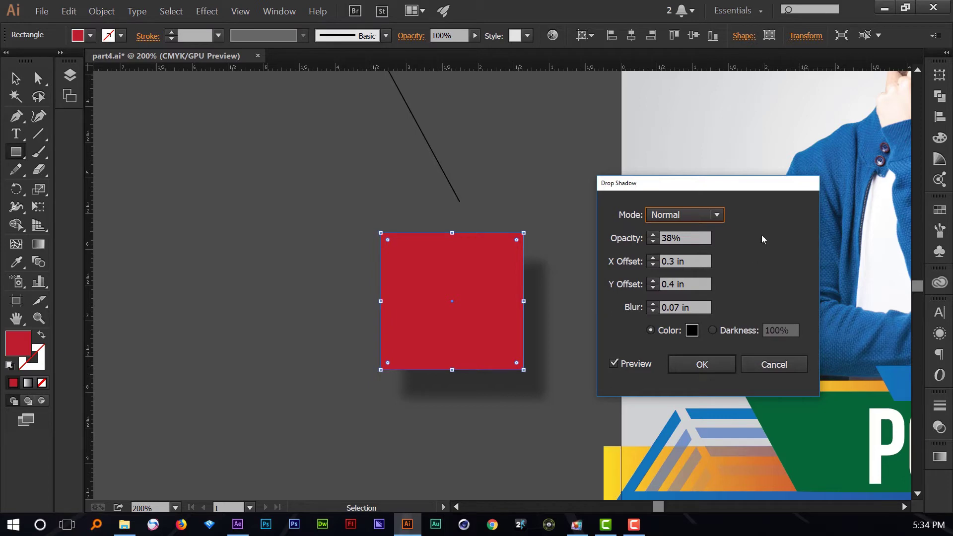
pyautogui.click(774, 364)
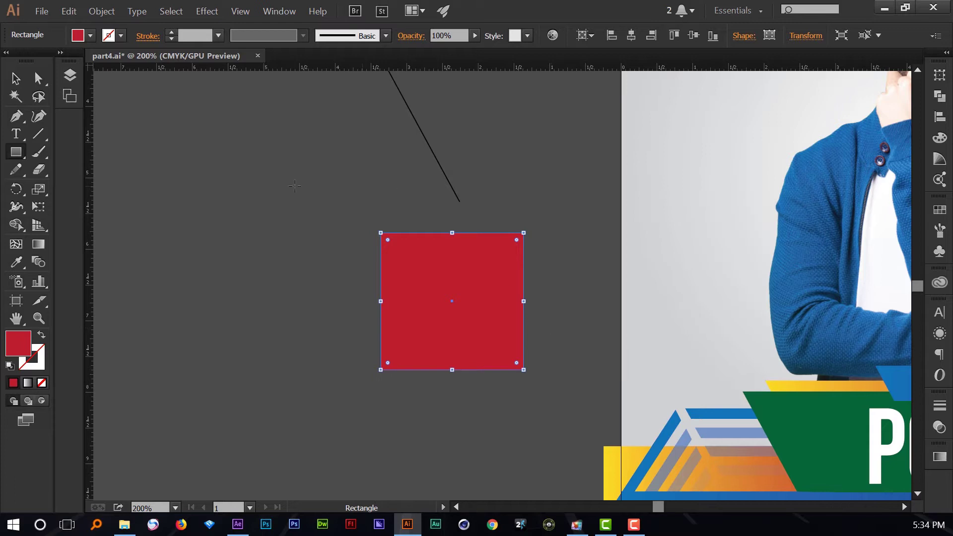
# - Reshape the red rectangle into a tall, narrow strip about 0.67 in wide and 2.99 in high, closer to the poster
pyautogui.press('v')
pyautogui.click(315, 207)
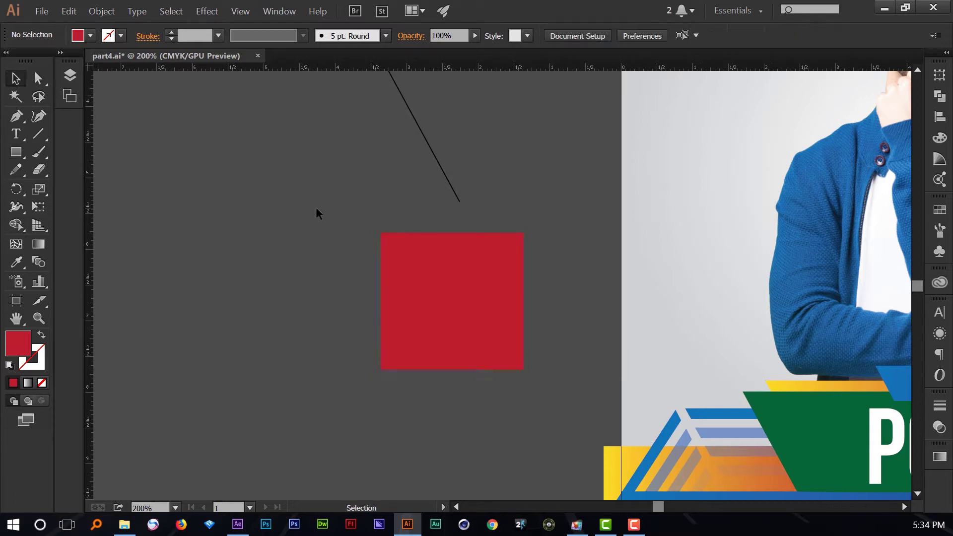
pyautogui.click(419, 276)
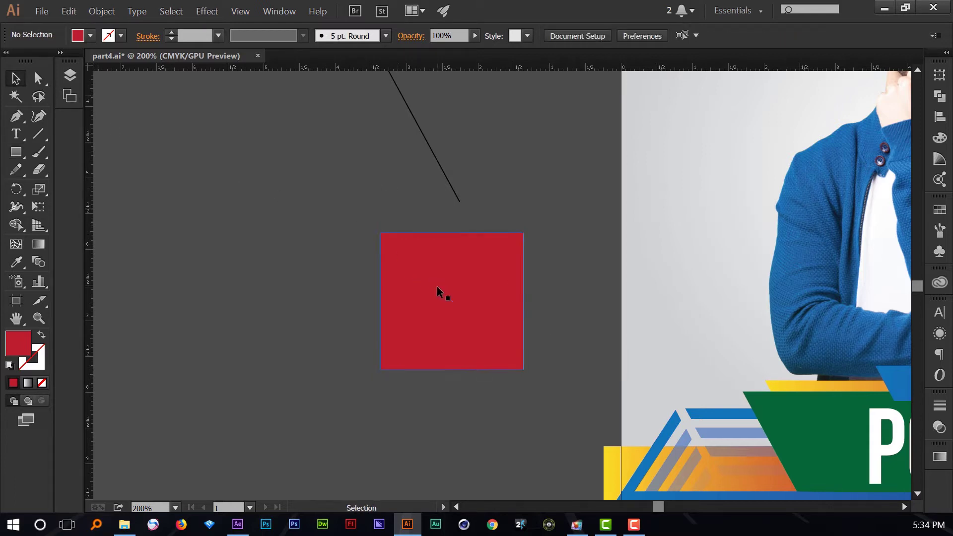
pyautogui.moveTo(383, 302); pyautogui.dragTo(476, 301)
pyautogui.moveTo(500, 232); pyautogui.dragTo(535, 250)
pyautogui.click(415, 277)
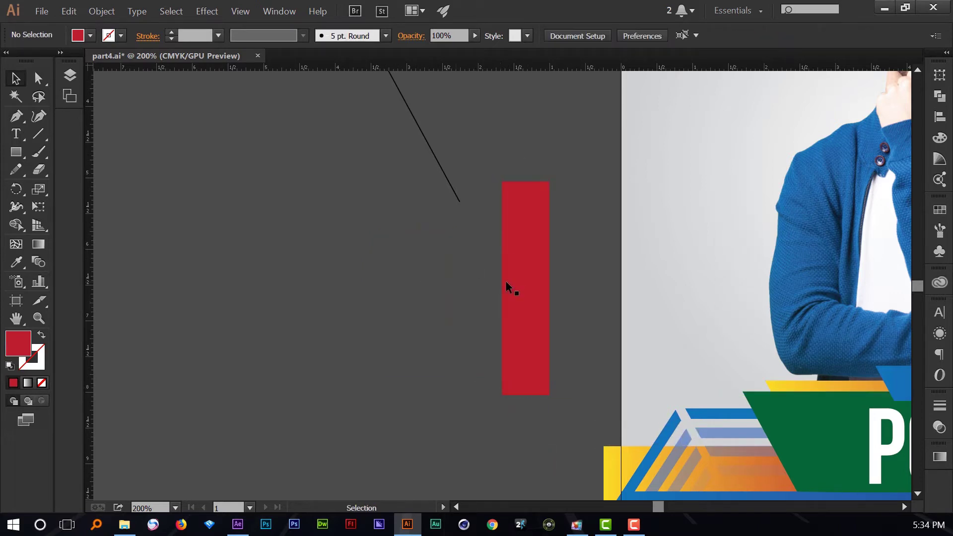
# - Select the red strip and activate the Mesh tool
pyautogui.scroll(1, 573, 297)
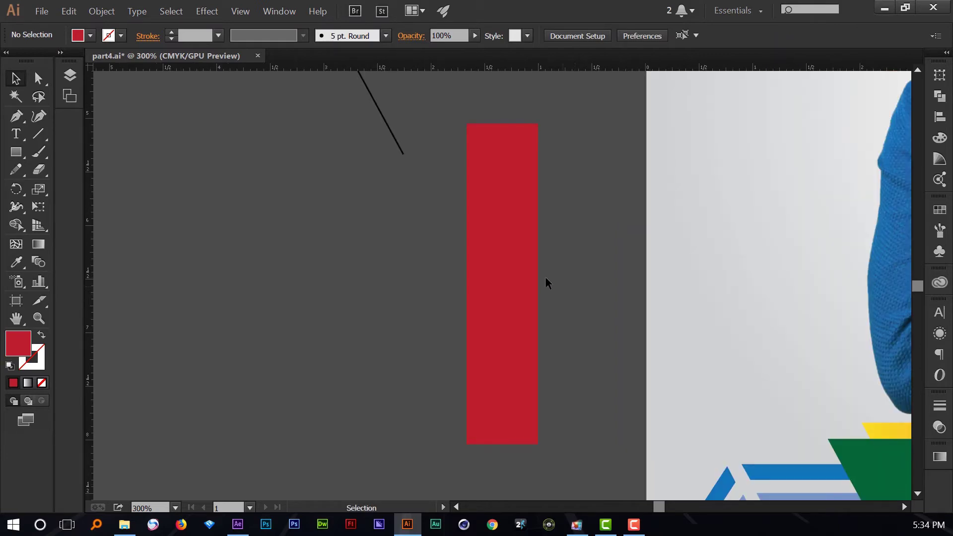
pyautogui.click(526, 276)
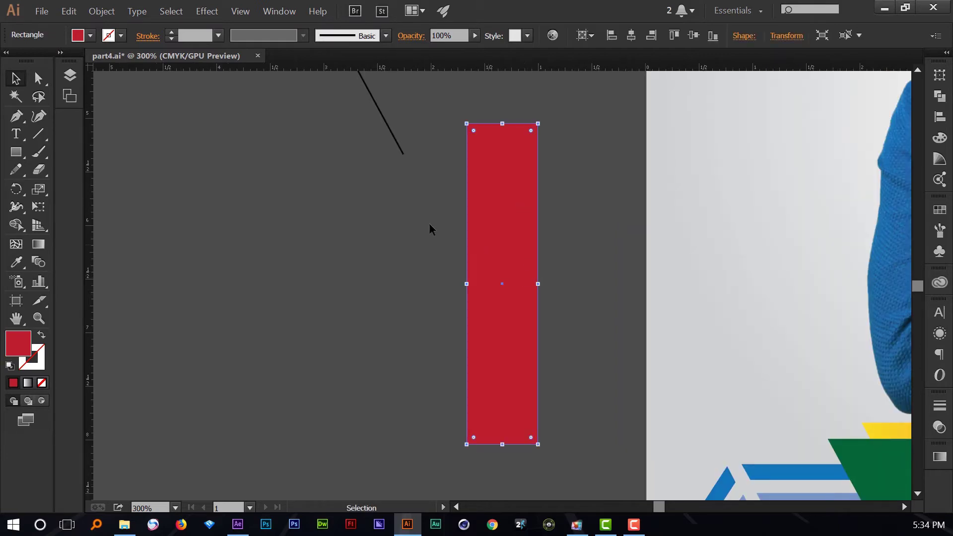
pyautogui.click(15, 245)
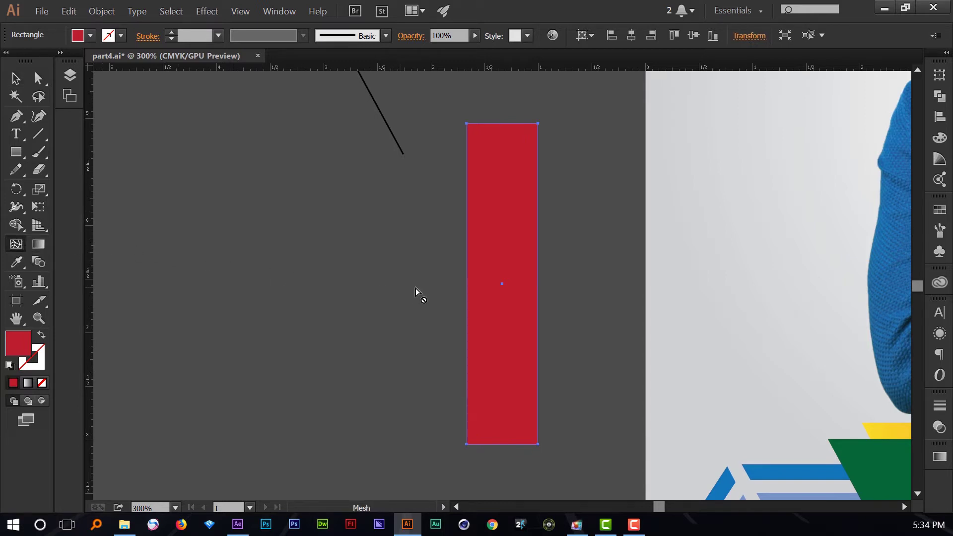
# - Try adding mesh lines from the strip's left and right edges, undoing each one
pyautogui.click(467, 284)
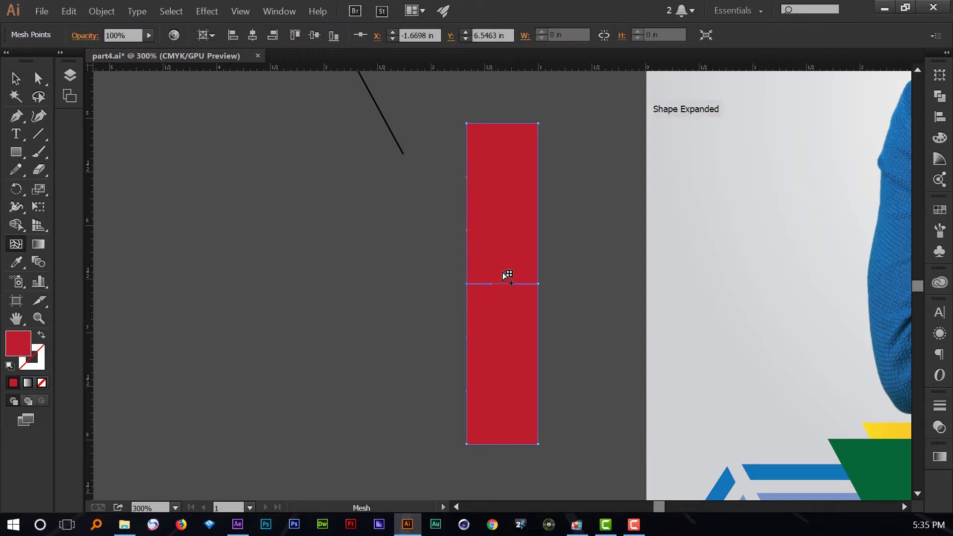
pyautogui.hotkey('ctrl', 'z')
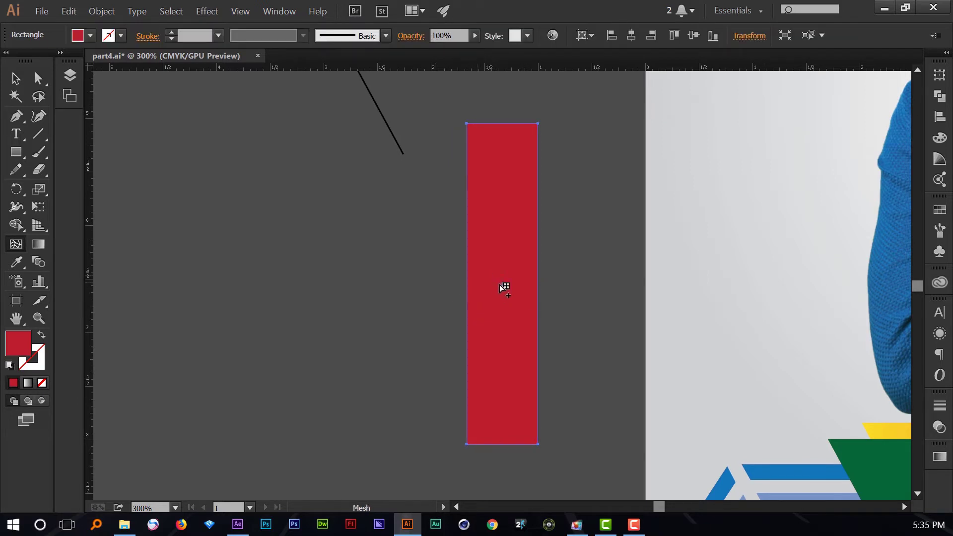
pyautogui.click(537, 279)
pyautogui.hotkey('ctrl', 'z')
pyautogui.click(539, 176)
pyautogui.hotkey('ctrl', 'z')
# - Add a horizontal mesh line at the strip's mid-height and set its left-edge mesh points to 0% opacity
pyautogui.click(467, 283)
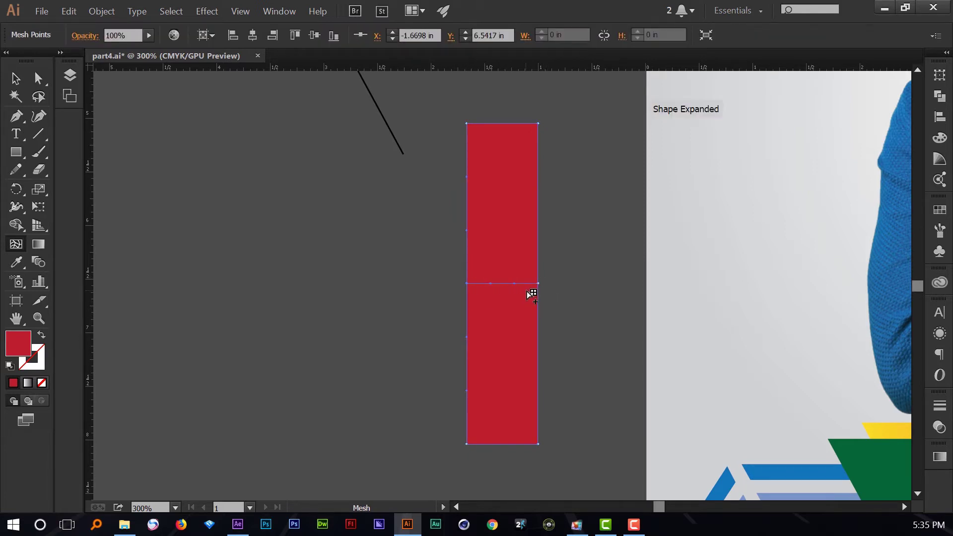
pyautogui.click(38, 78)
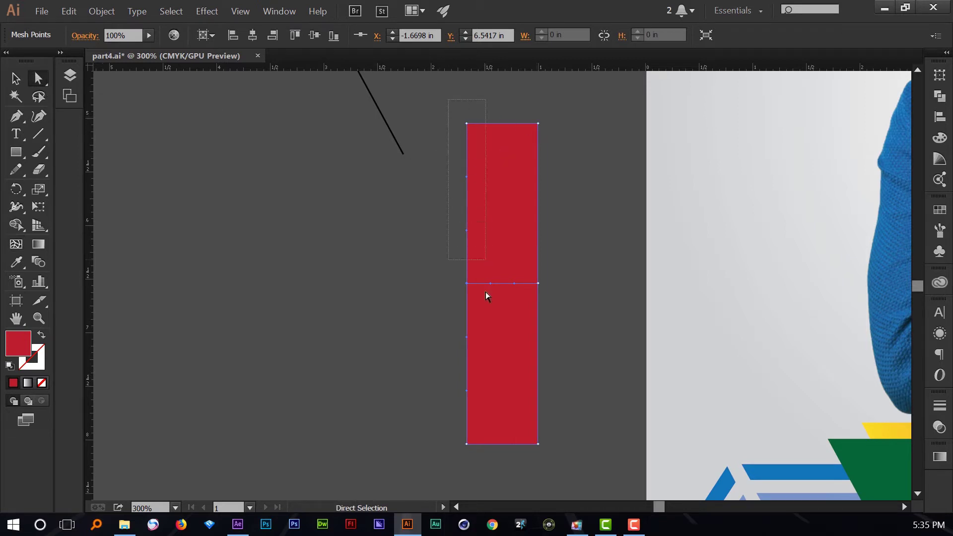
pyautogui.moveTo(485, 292); pyautogui.dragTo(478, 454)
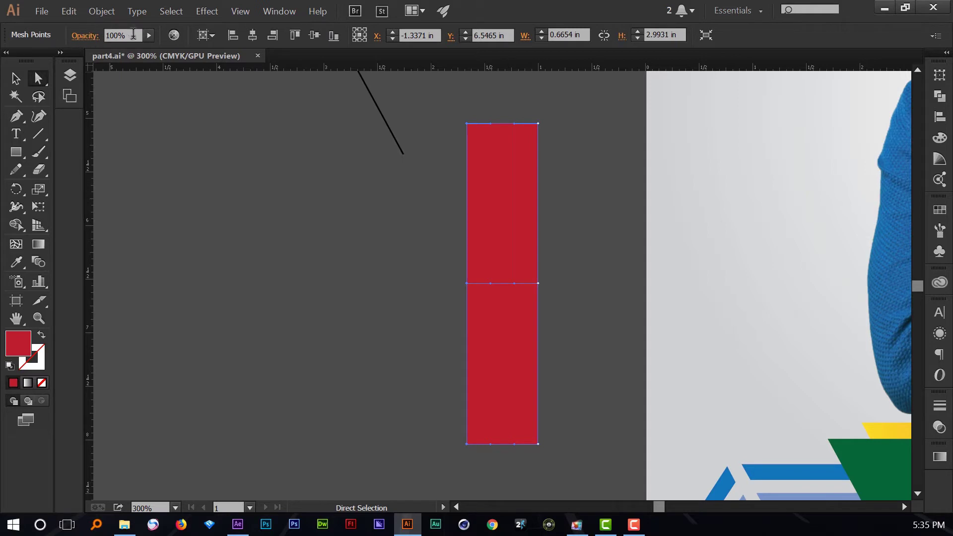
pyautogui.click(149, 35)
pyautogui.moveTo(153, 50); pyautogui.dragTo(87, 51)
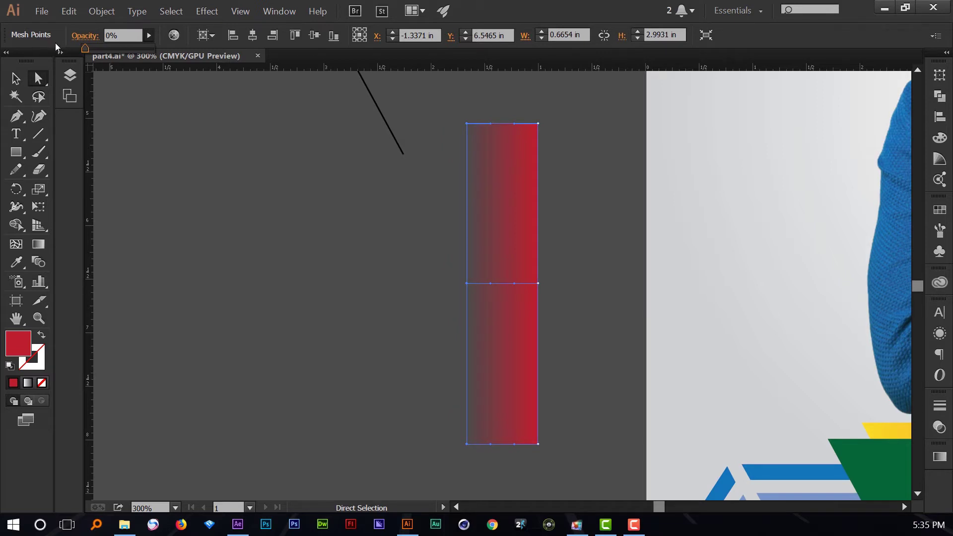
pyautogui.click(445, 106)
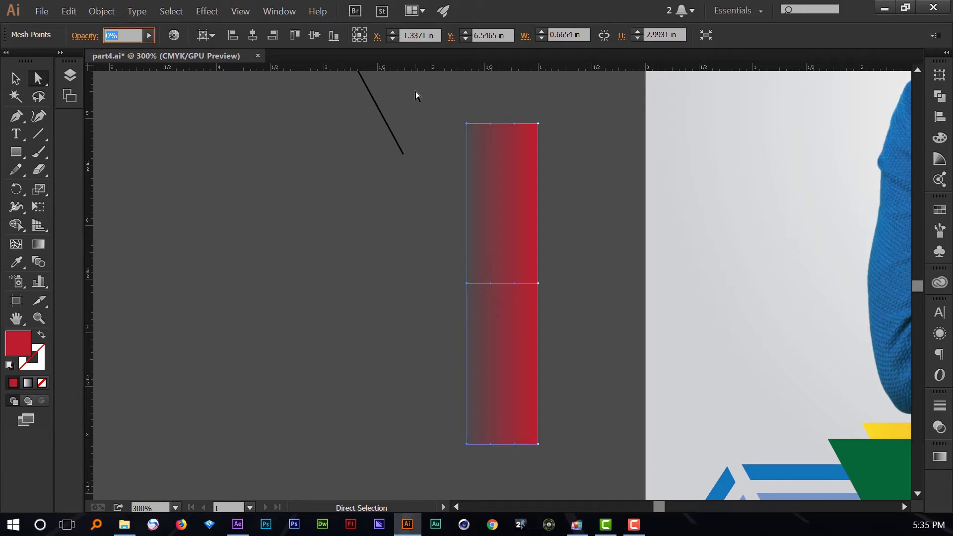
# - Set the mesh points along the strip's top edge to 0% opacity and deselect the strip
pyautogui.moveTo(415, 94); pyautogui.dragTo(559, 141)
pyautogui.click(149, 34)
pyautogui.moveTo(127, 48); pyautogui.dragTo(21, 51)
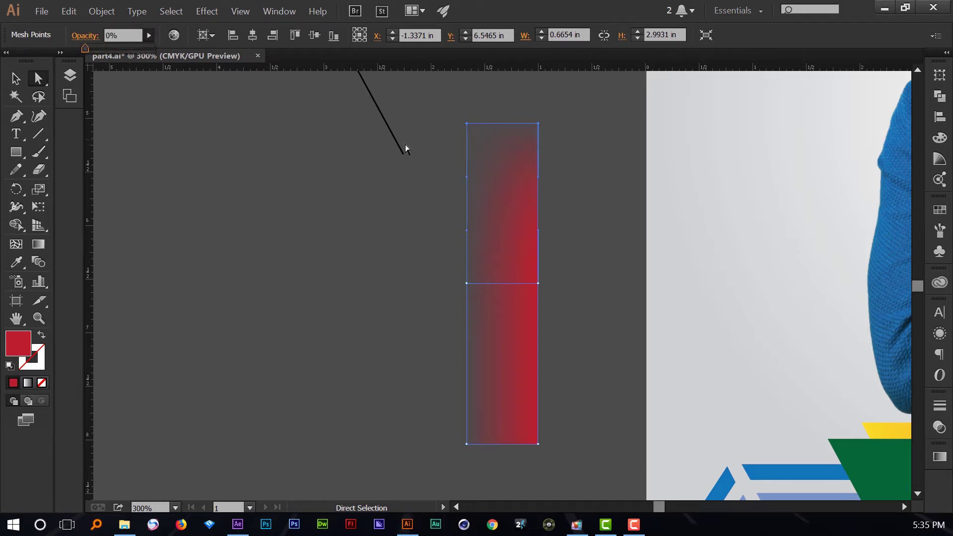
pyautogui.click(564, 464)
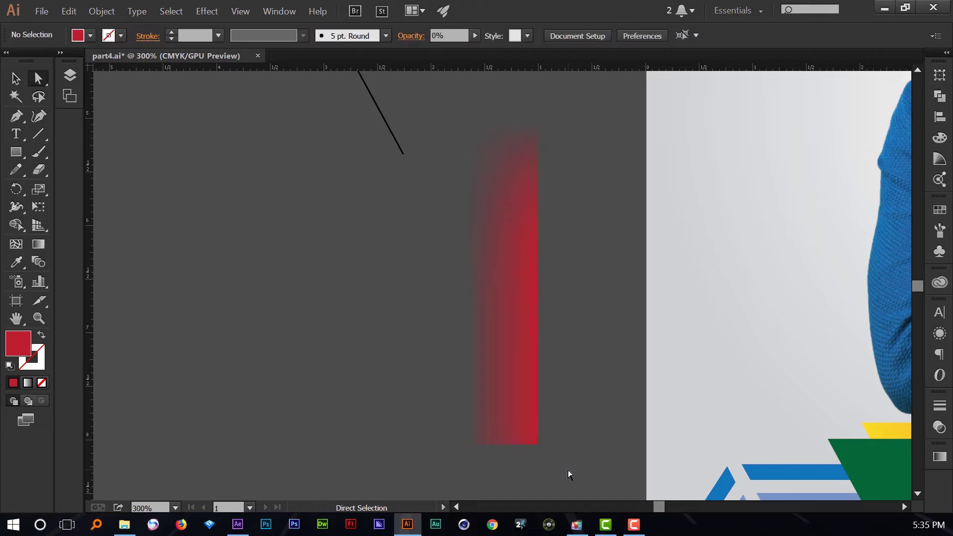
# - Set the strip's bottom-right corner mesh point to 0% opacity, leaving the middle right point opaque, and deselect the strip
pyautogui.moveTo(454, 418); pyautogui.dragTo(441, 415)
pyautogui.click(149, 34)
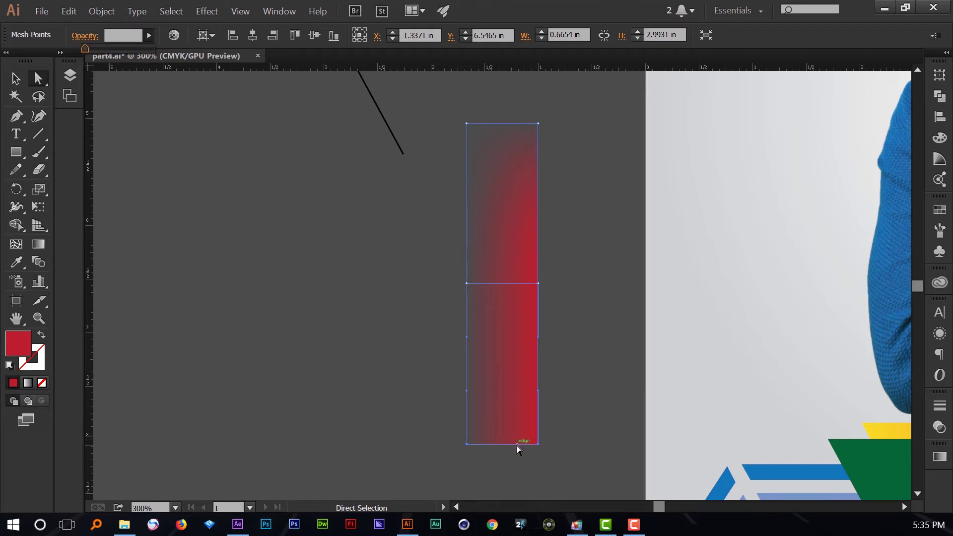
pyautogui.scroll(2, 532, 467)
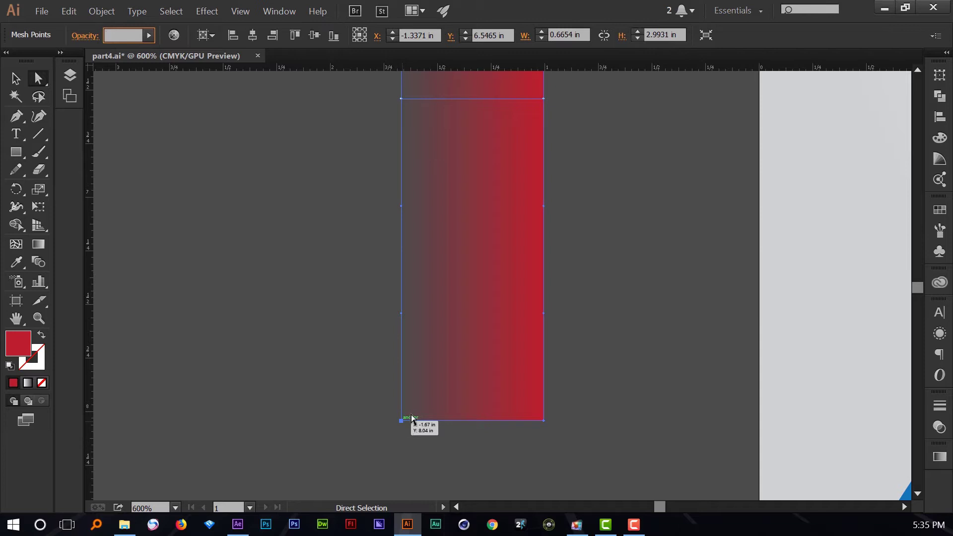
pyautogui.moveTo(570, 439); pyautogui.dragTo(518, 374)
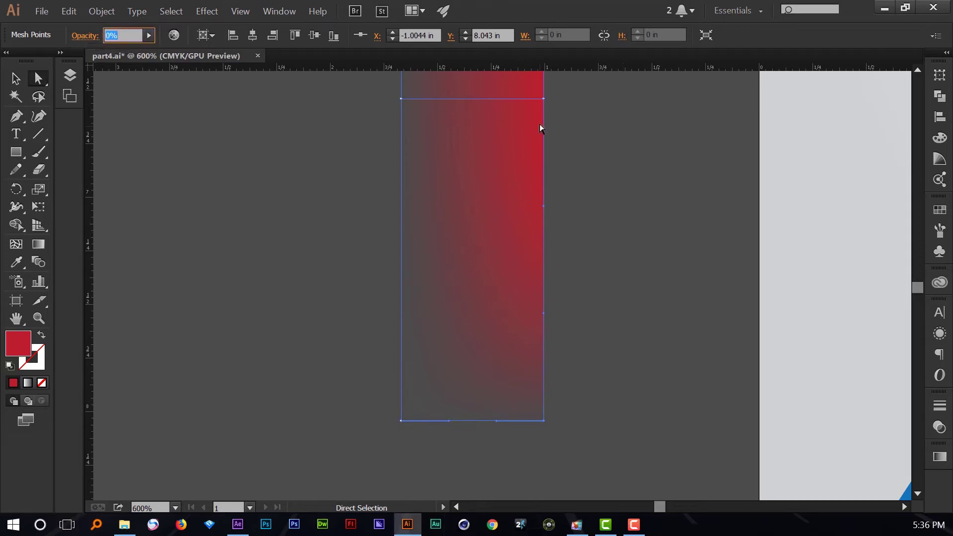
pyautogui.click(544, 99)
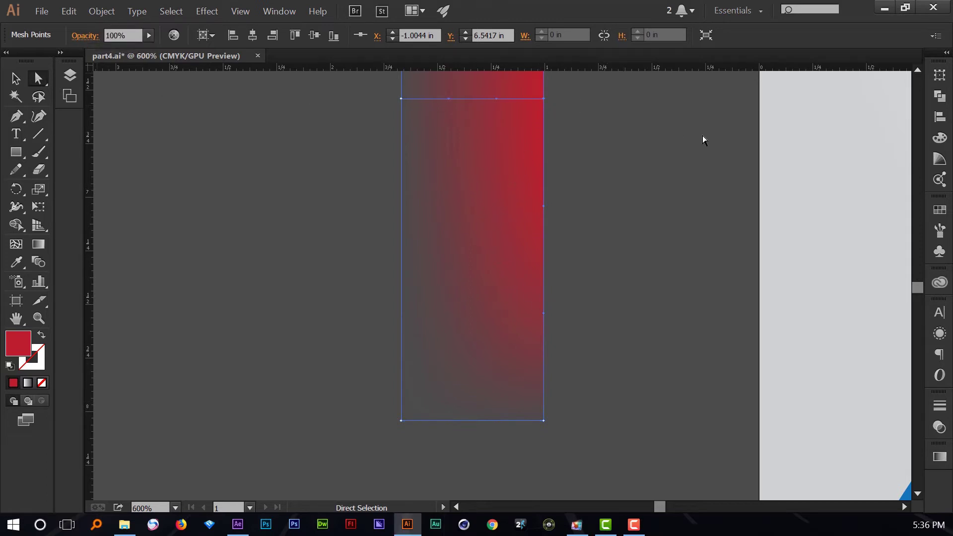
pyautogui.click(596, 433)
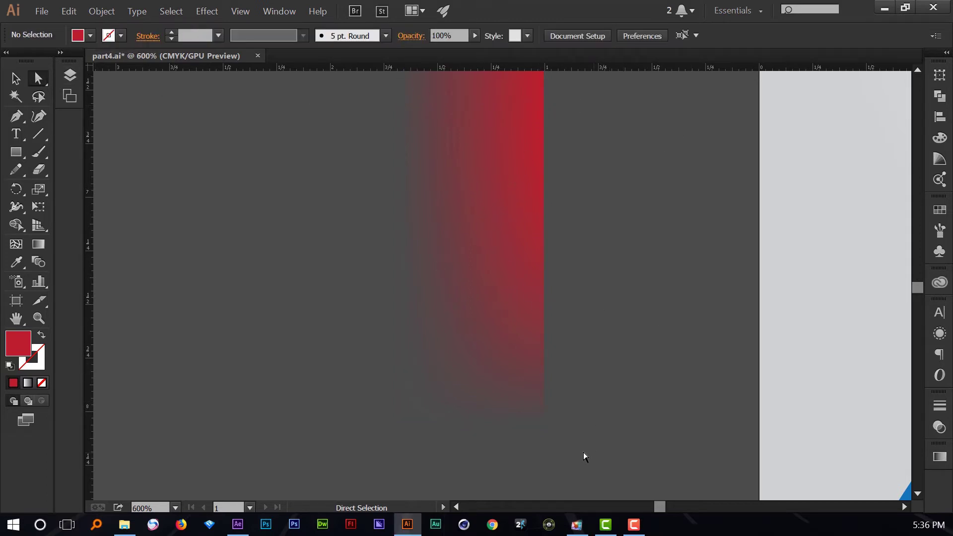
# - Set the selected mesh points in the strip's lower part to 0% opacity and deselect the strip
pyautogui.moveTo(582, 451); pyautogui.dragTo(386, 374)
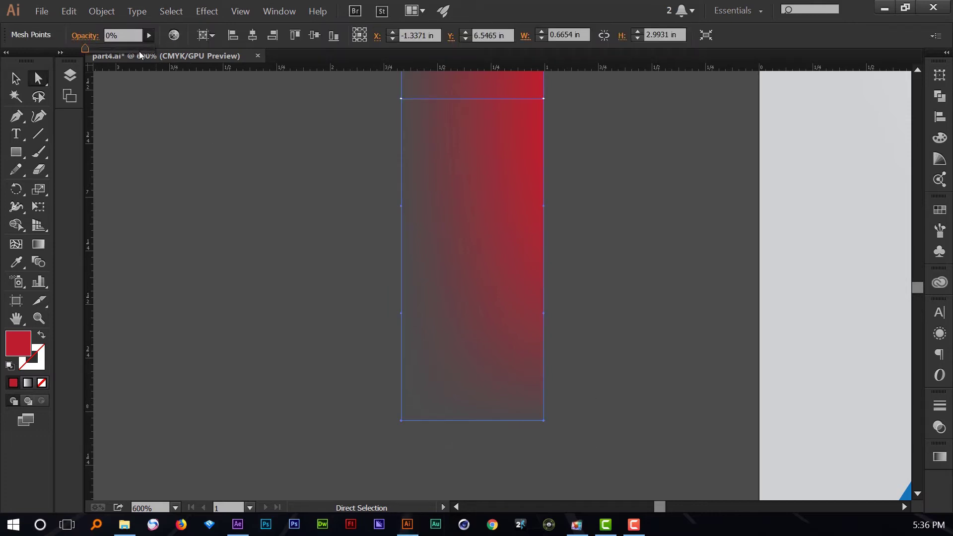
pyautogui.click(549, 453)
pyautogui.scroll(-3, 549, 453)
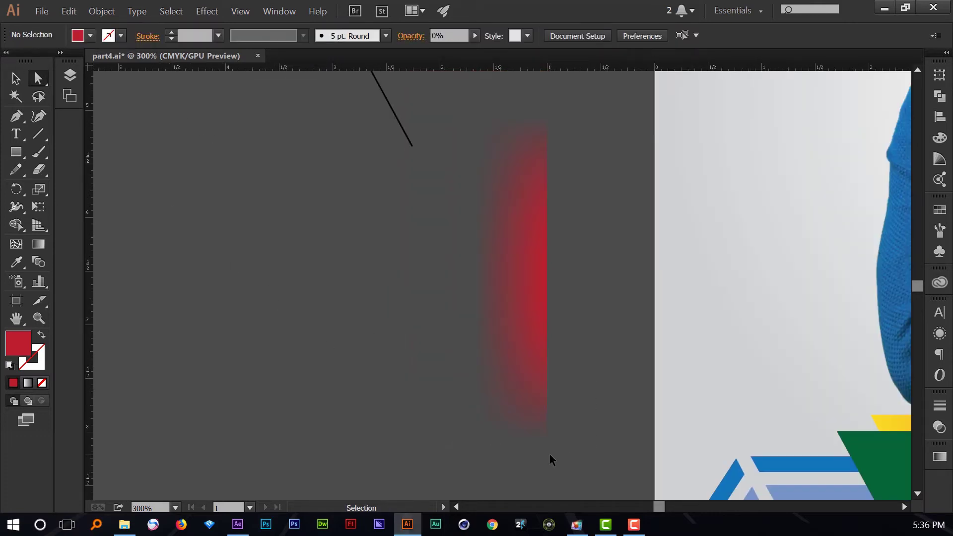
pyautogui.moveTo(574, 400); pyautogui.dragTo(411, 399)
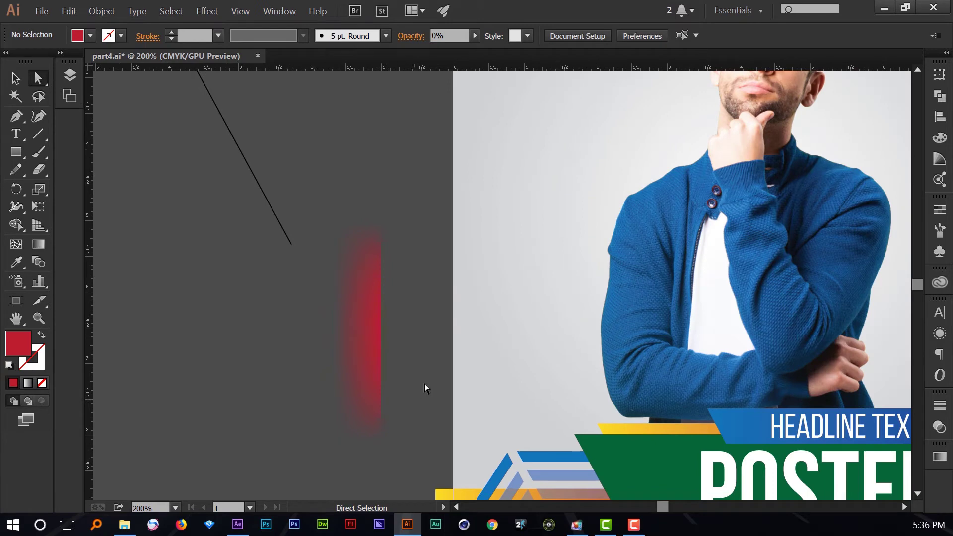
# - Recolor the whole mesh strip black (#000000) and deselect it
pyautogui.press('v')
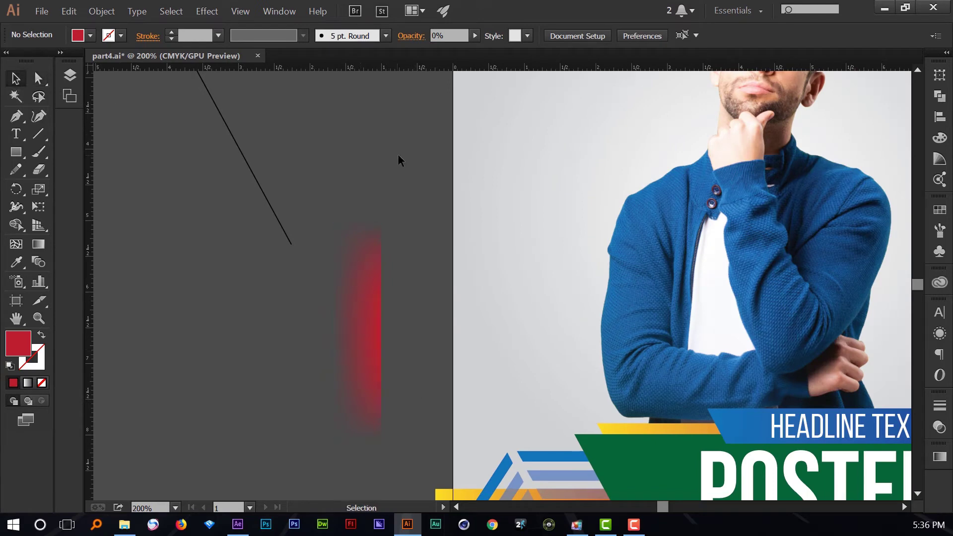
pyautogui.click(366, 314)
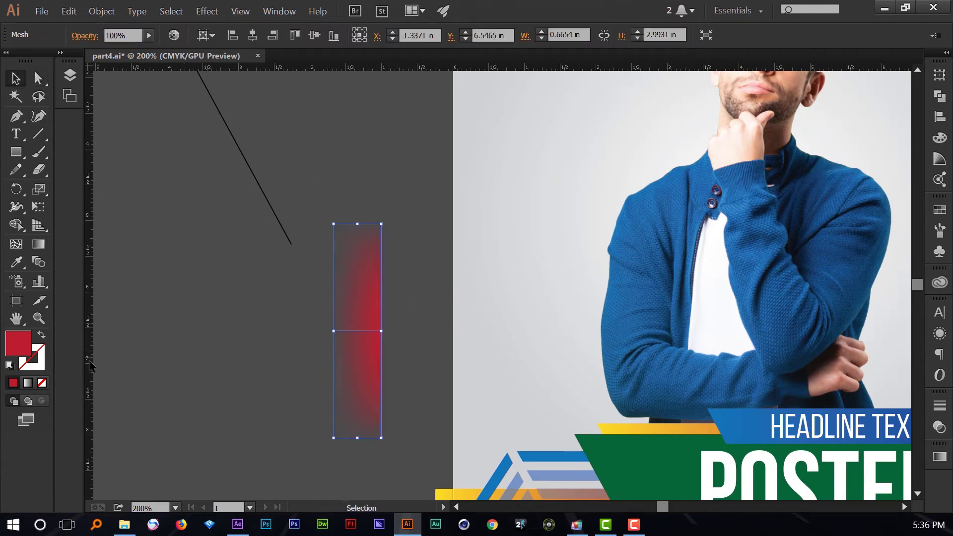
pyautogui.click(432, 260)
pyautogui.click(372, 309)
pyautogui.doubleClick(16, 345)
pyautogui.click(437, 342)
pyautogui.moveTo(423, 355)
pyautogui.mouseDown()
pyautogui.moveTo(355, 414)
pyautogui.moveTo(356, 433)
pyautogui.moveTo(383, 408)
pyautogui.mouseUp()
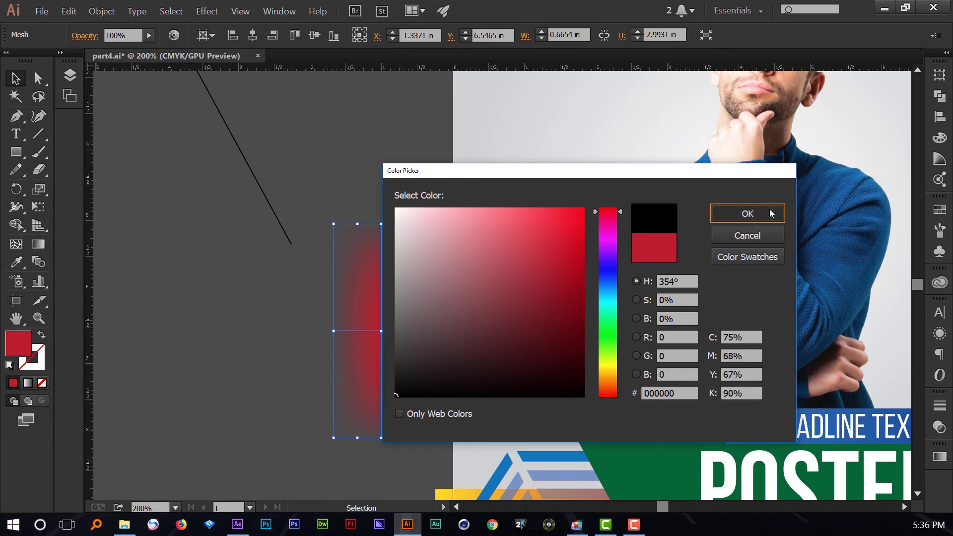
pyautogui.click(747, 213)
pyautogui.click(269, 345)
# - Lower the black mesh strip's overall opacity to 56% and deselect it
pyautogui.moveTo(272, 350); pyautogui.dragTo(183, 302)
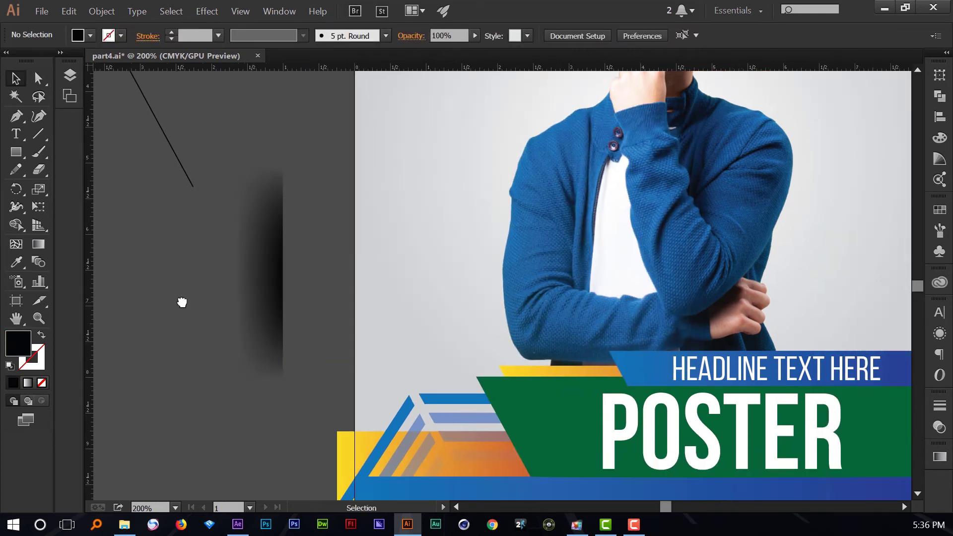
pyautogui.click(251, 240)
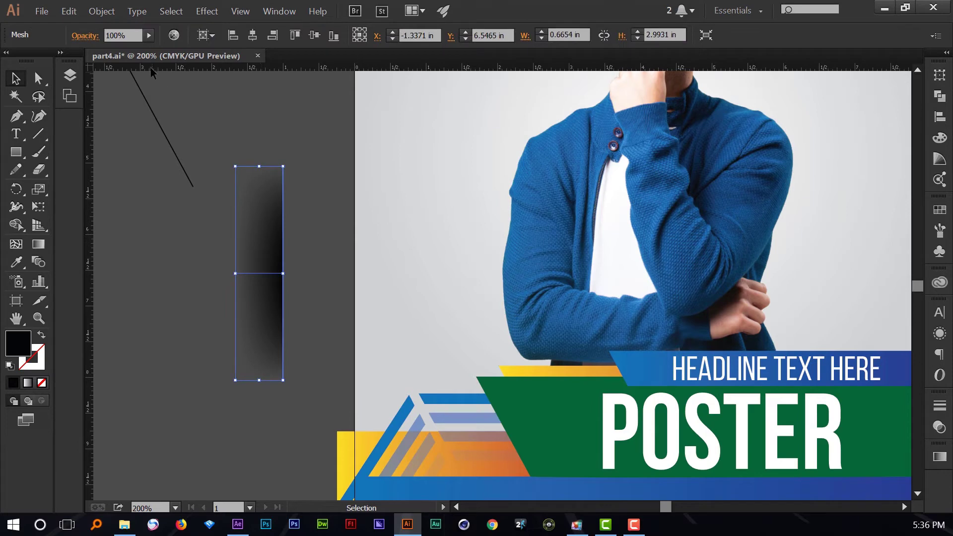
pyautogui.click(148, 35)
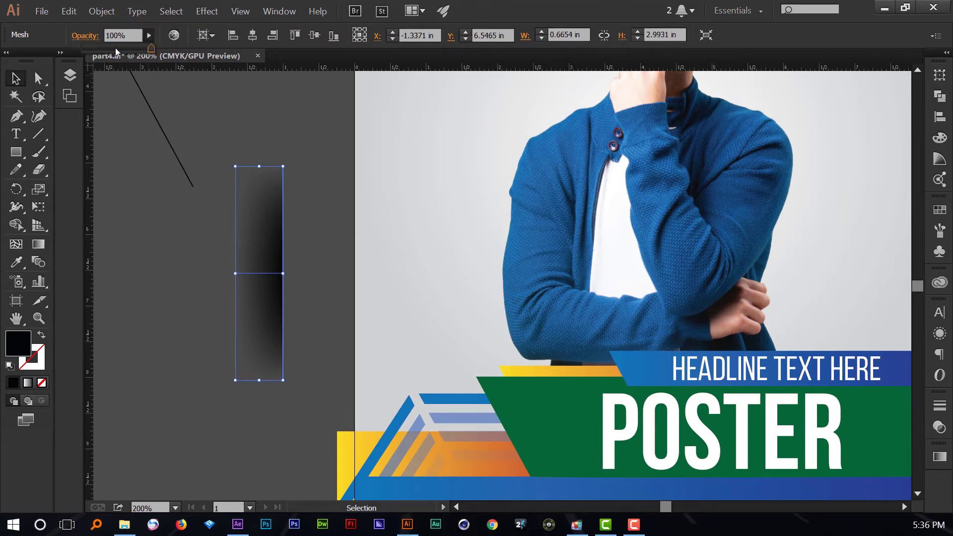
pyautogui.click(117, 48)
pyautogui.moveTo(118, 48); pyautogui.dragTo(124, 50)
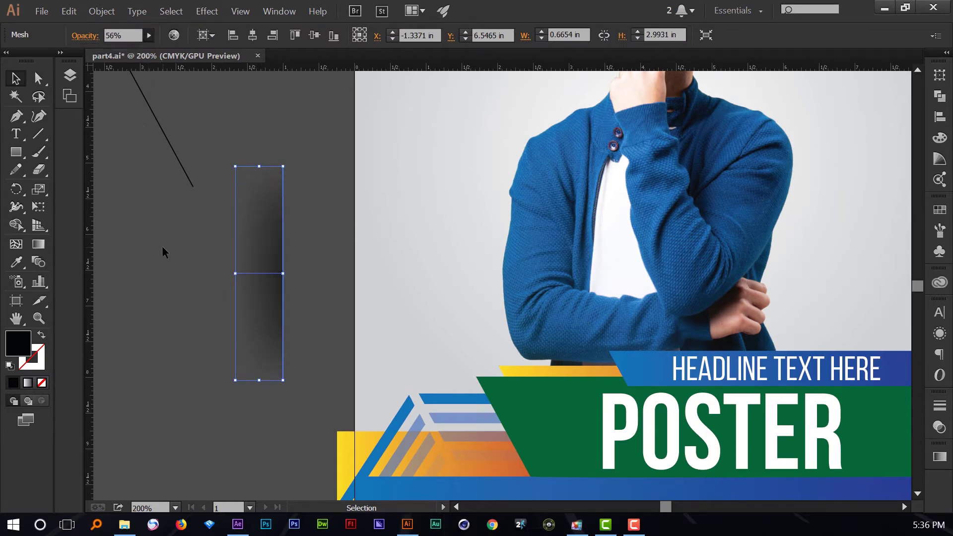
pyautogui.click(338, 308)
# - Move the shadow strip from the pasteboard onto the green POSTER banner's left end
pyautogui.moveTo(338, 308); pyautogui.dragTo(233, 251)
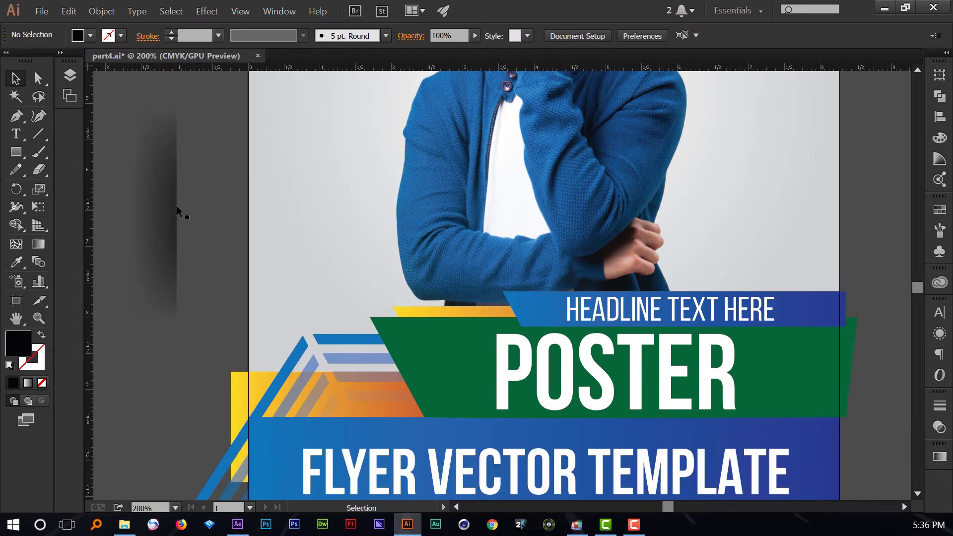
pyautogui.click(161, 197)
pyautogui.moveTo(161, 198); pyautogui.dragTo(215, 263)
pyautogui.moveTo(200, 309); pyautogui.dragTo(199, 310)
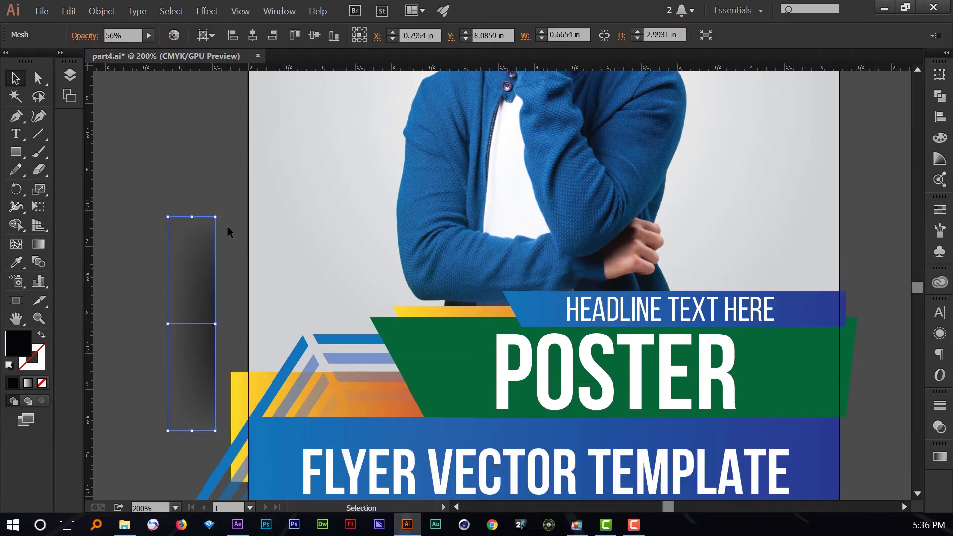
pyautogui.click(272, 164)
pyautogui.scroll(-3, 256, 175)
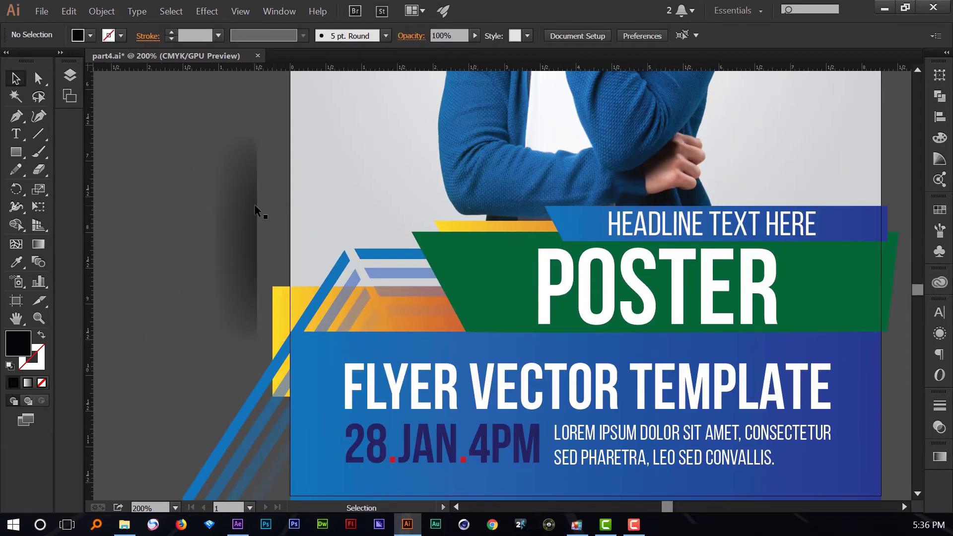
pyautogui.moveTo(244, 205); pyautogui.dragTo(237, 231)
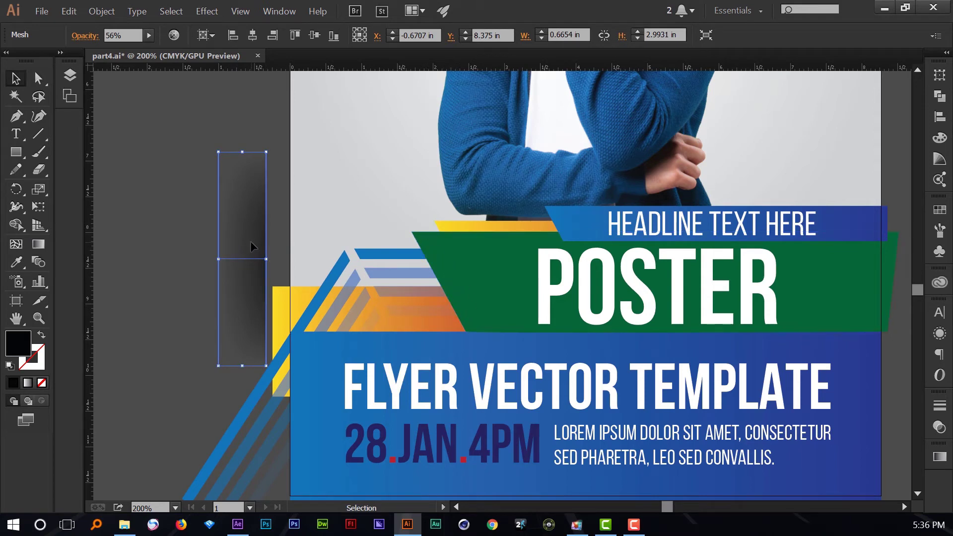
pyautogui.moveTo(243, 242); pyautogui.dragTo(420, 269)
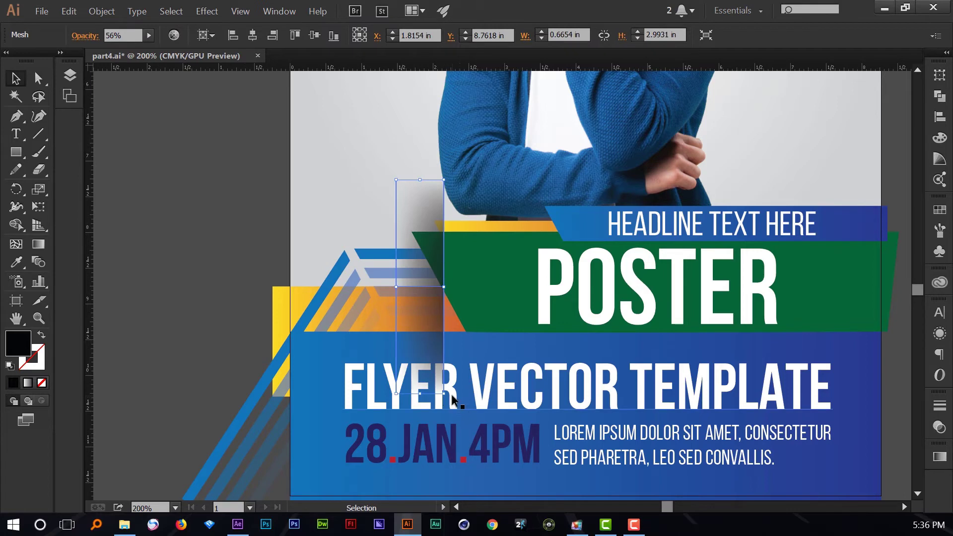
# - Rotate the shadow strip to match the green banner's slanted edge and scale it proportionally to about 1.42 × 2.07 in
pyautogui.moveTo(447, 396); pyautogui.dragTo(495, 370)
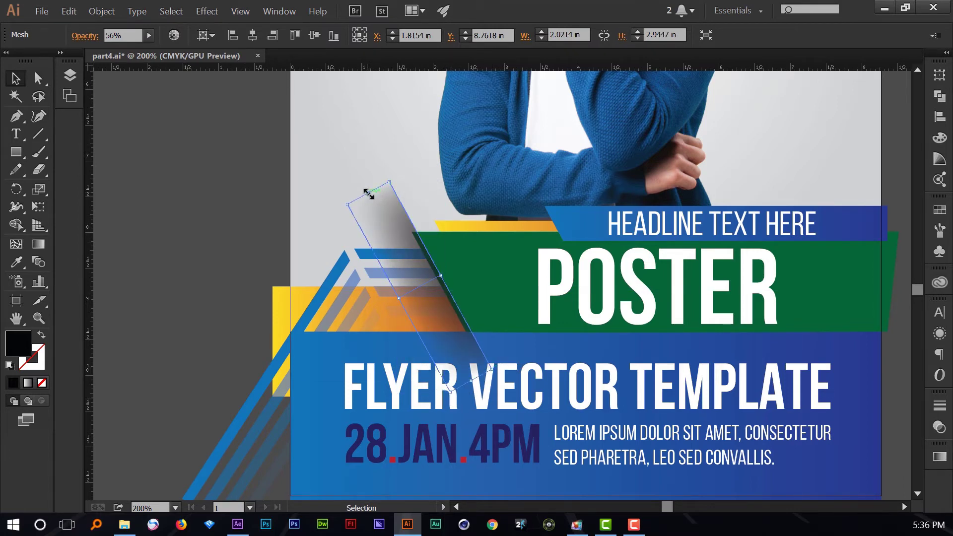
pyautogui.moveTo(368, 193); pyautogui.dragTo(400, 258)
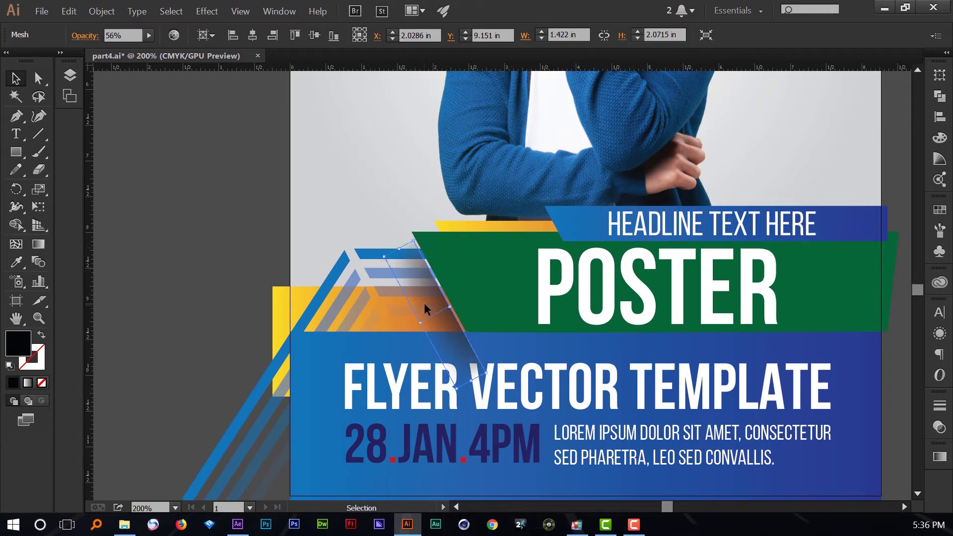
pyautogui.moveTo(419, 306); pyautogui.dragTo(419, 289)
pyautogui.click(216, 265)
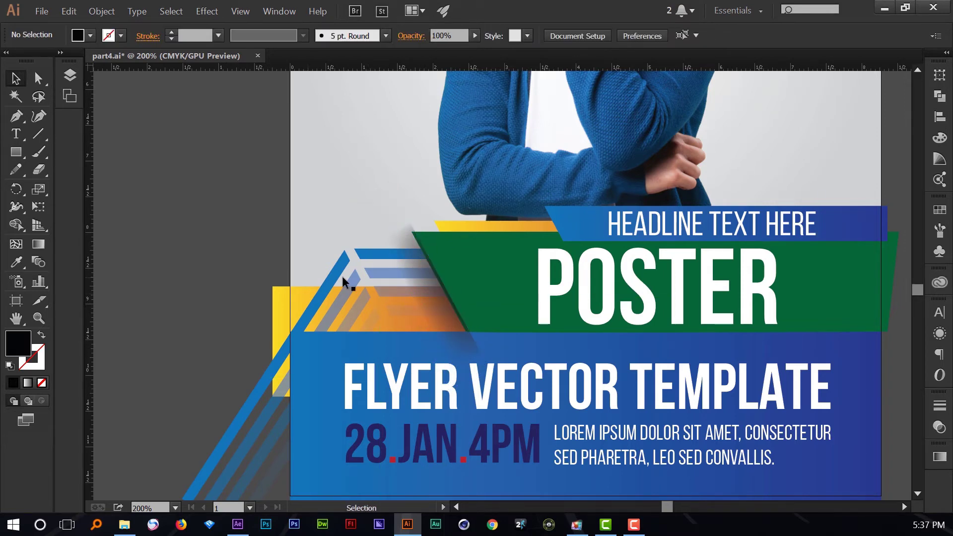
# - Move the slanted shadow strip off the green banner onto the pasteboard beside the poster and deselect it
pyautogui.keyDown('alt'); pyautogui.scroll(2, 459, 394); pyautogui.keyUp('alt')
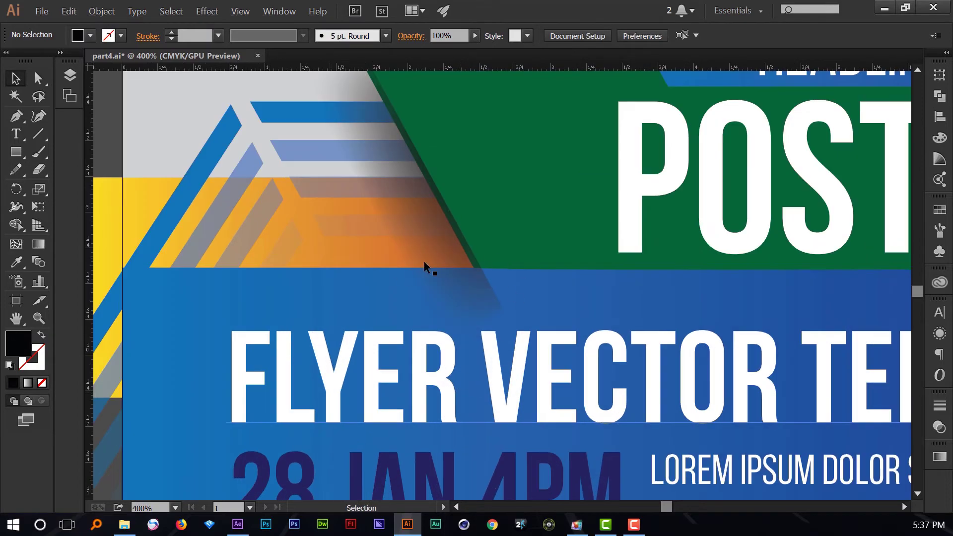
pyautogui.keyDown('alt'); pyautogui.scroll(-2, 538, 421); pyautogui.keyUp('alt')
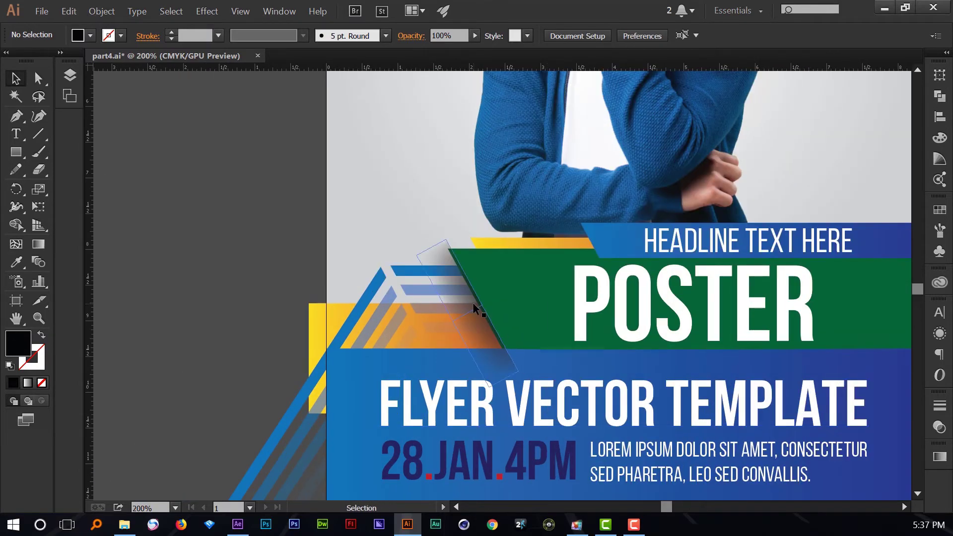
pyautogui.moveTo(472, 302); pyautogui.dragTo(257, 263)
pyautogui.click(299, 201)
pyautogui.moveTo(294, 159); pyautogui.dragTo(267, 221)
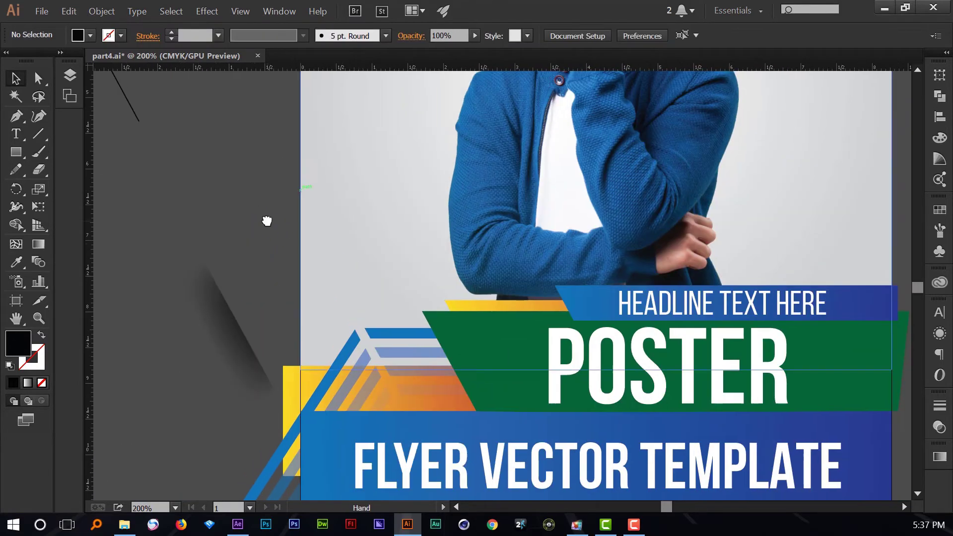
pyautogui.keyDown('alt'); pyautogui.scroll(-2, 340, 240); pyautogui.keyUp('alt')
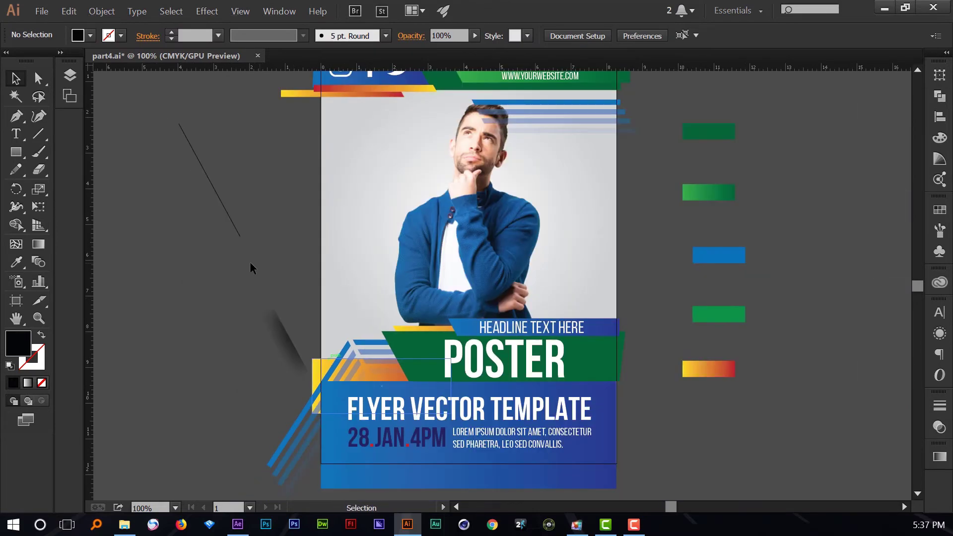
# - Select the shadow strip, blue stripes, yellow rectangle and poster background together and send them behind the green banner and blue block
pyautogui.moveTo(230, 265); pyautogui.dragTo(379, 371)
pyautogui.click(250, 267)
pyautogui.moveTo(254, 269); pyautogui.dragTo(376, 372)
pyautogui.keyDown('alt'); pyautogui.scroll(1, 383, 409); pyautogui.keyUp('alt')
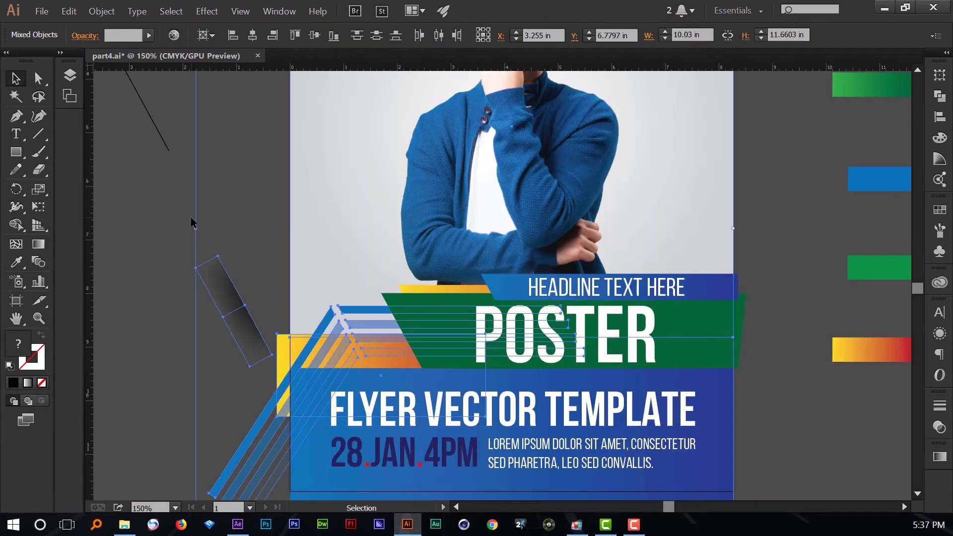
pyautogui.moveTo(192, 223); pyautogui.dragTo(372, 356)
pyautogui.press('ctrl')
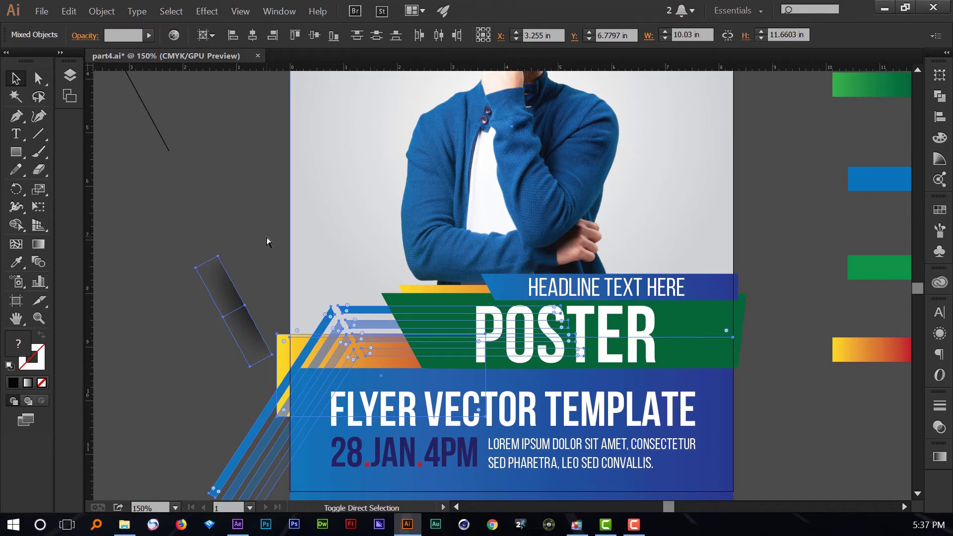
pyautogui.keyDown('ctrl'); pyautogui.click(266, 238); pyautogui.keyUp('ctrl')
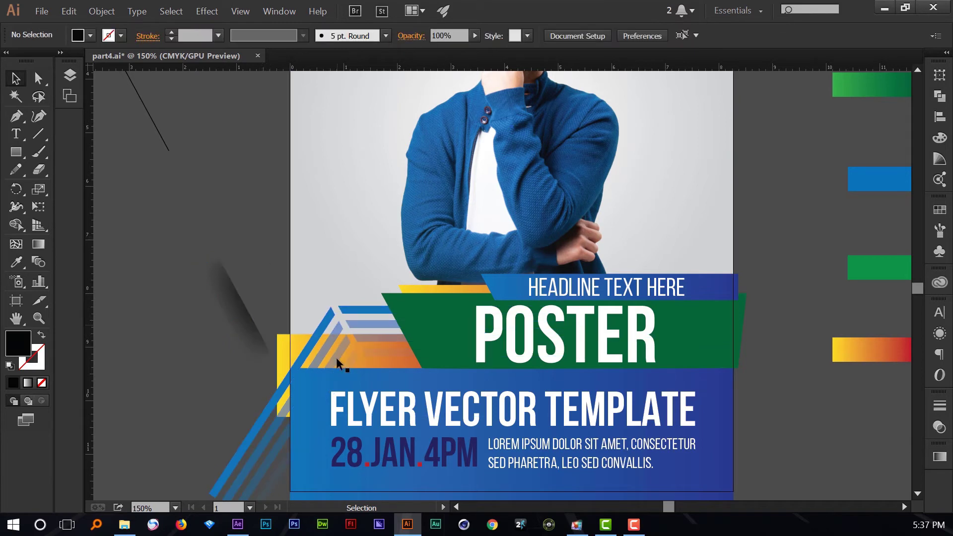
# - Place the shadow strip behind the green banner, aligned along its slanted left edge
pyautogui.scroll(2, 412, 382)
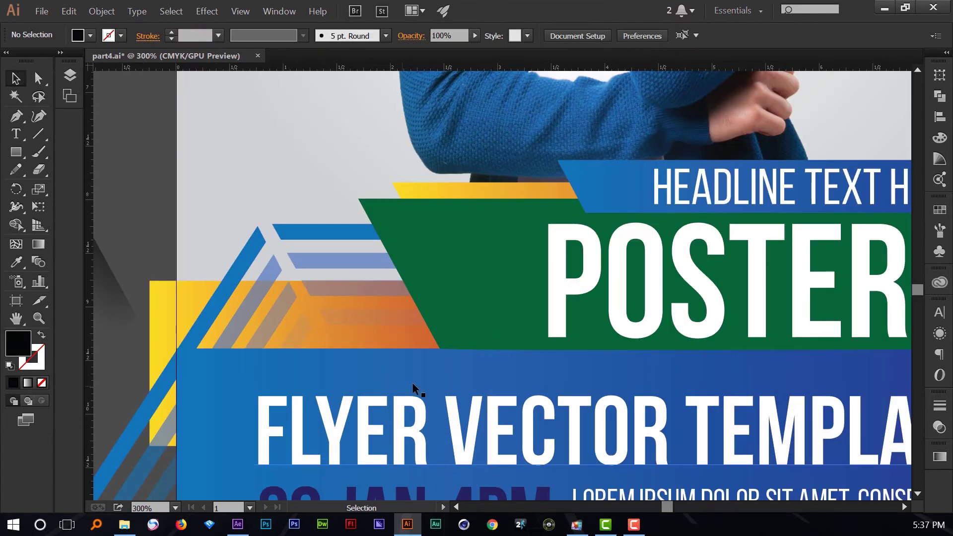
pyautogui.scroll(-1, 450, 366)
pyautogui.moveTo(201, 295); pyautogui.dragTo(422, 324)
pyautogui.click(193, 253)
pyautogui.scroll(1, 434, 334)
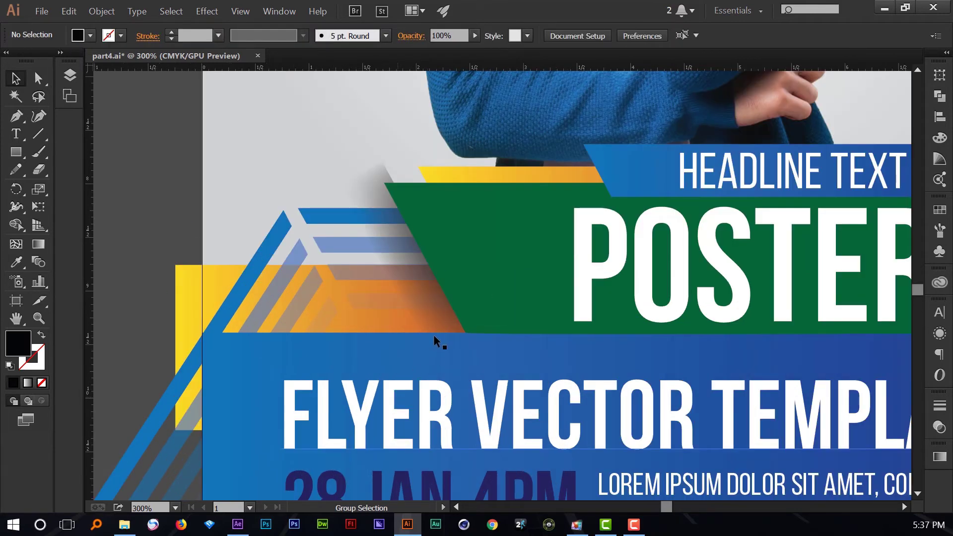
pyautogui.click(404, 273)
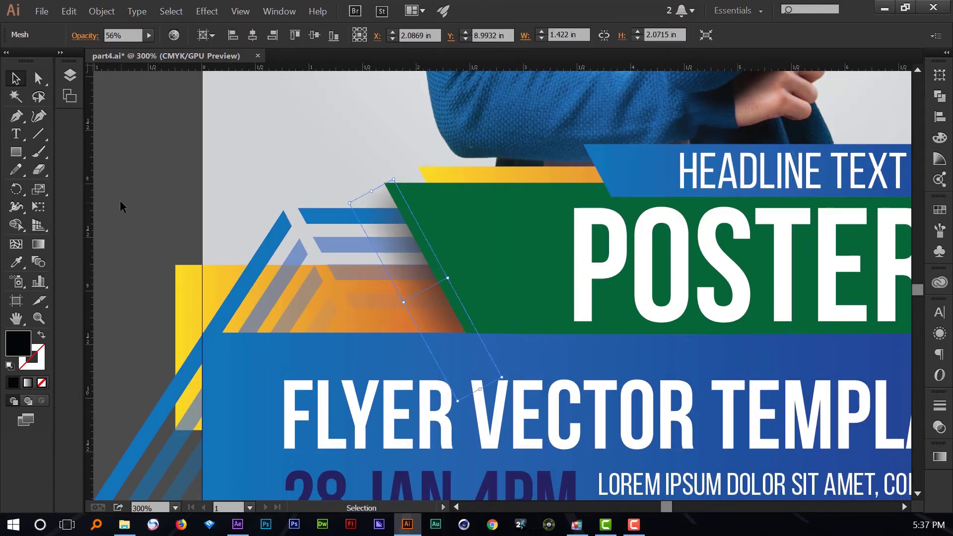
pyautogui.click(120, 200)
# - Nudge the shadow strip slightly down along the green banner's slanted edge and deselect it
pyautogui.click(400, 253)
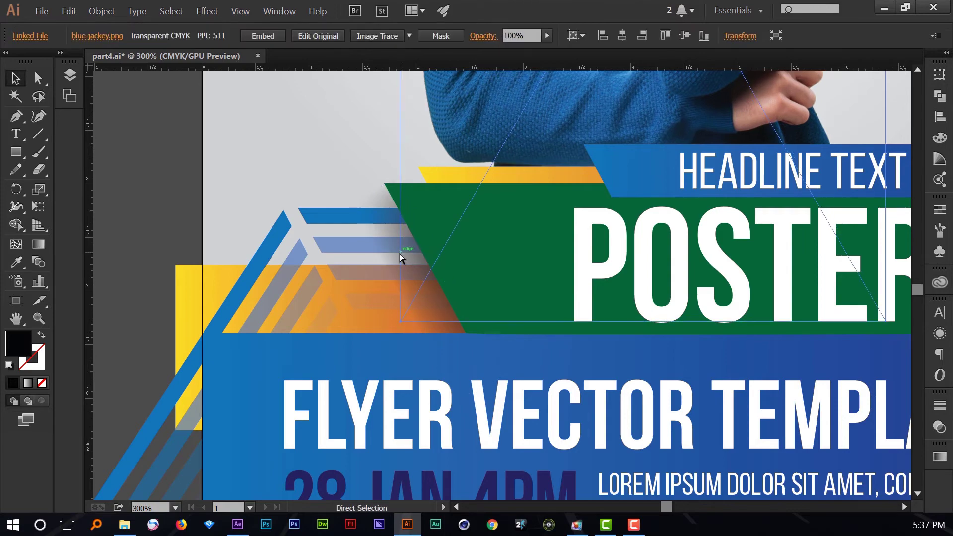
pyautogui.moveTo(400, 254); pyautogui.dragTo(403, 256)
pyautogui.click(172, 187)
pyautogui.click(392, 239)
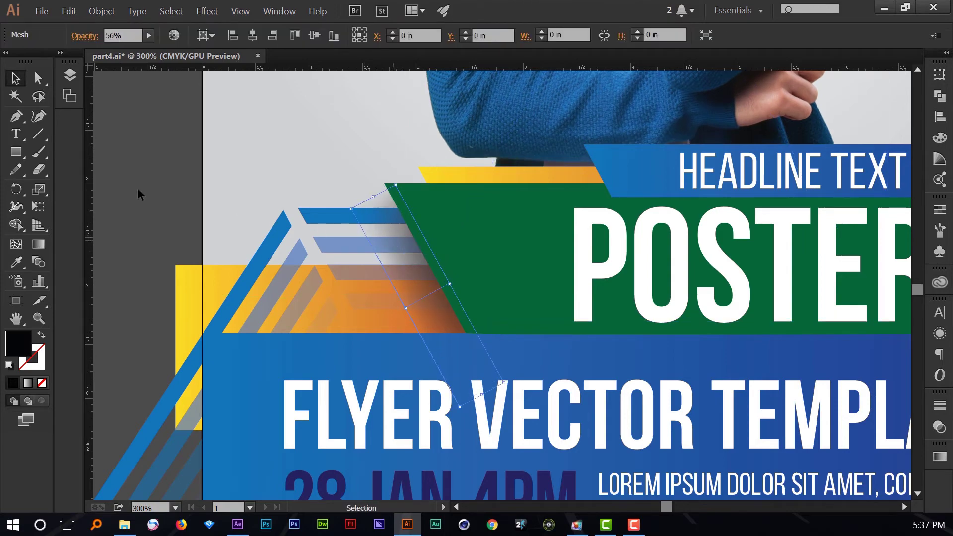
pyautogui.click(138, 193)
# - Compare the poster with the shadow strip moved onto the pasteboard and back behind the green banner
pyautogui.scroll(-4, 407, 401)
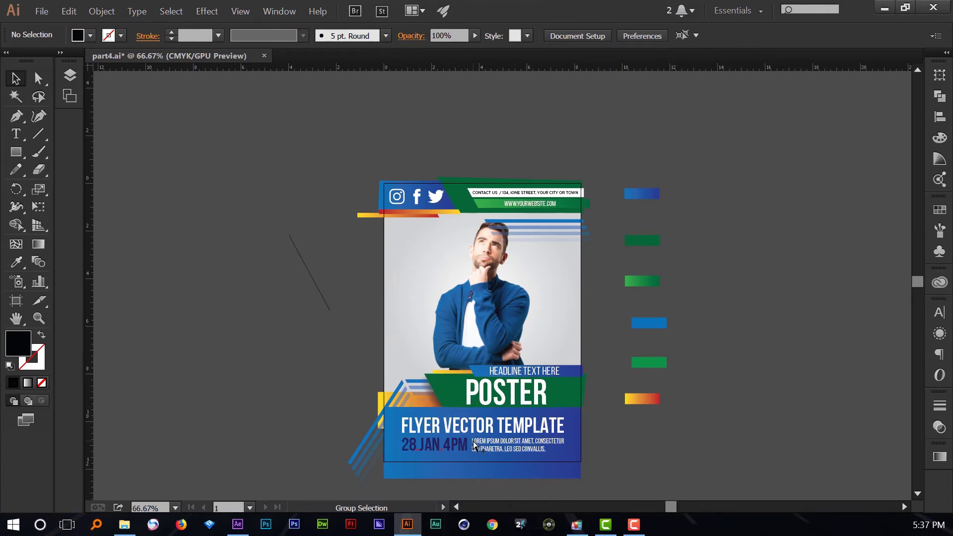
pyautogui.scroll(1, 474, 445)
pyautogui.click(328, 374)
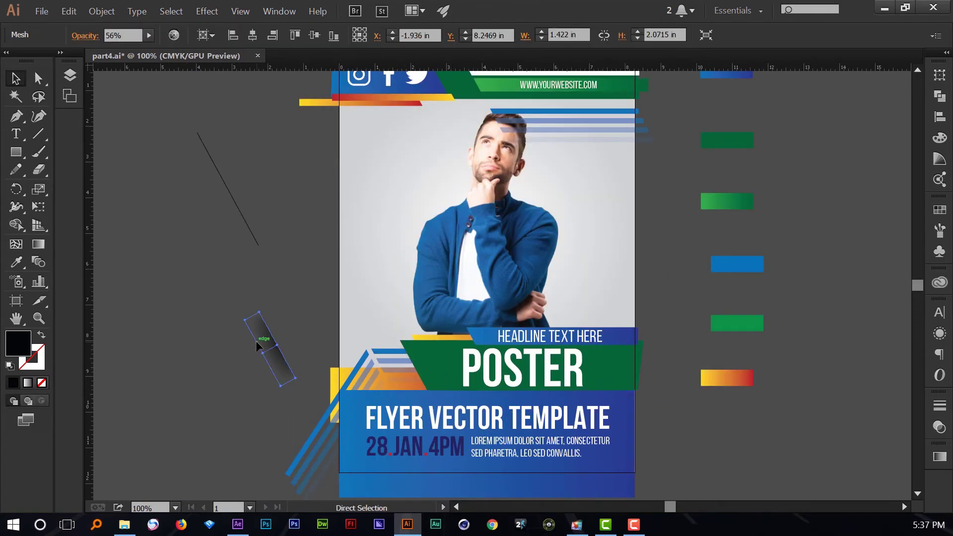
pyautogui.click(220, 349)
pyautogui.scroll(2, 432, 430)
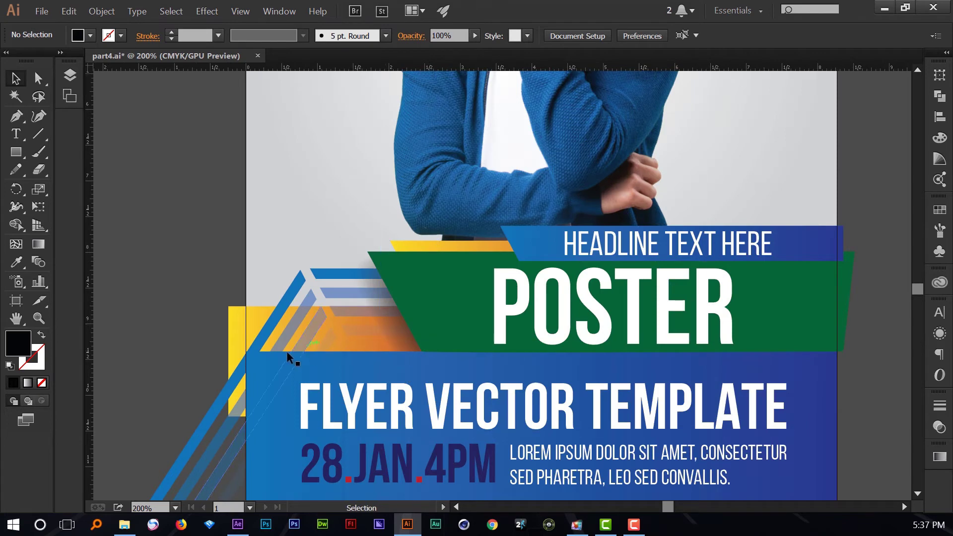
pyautogui.scroll(-2, 385, 449)
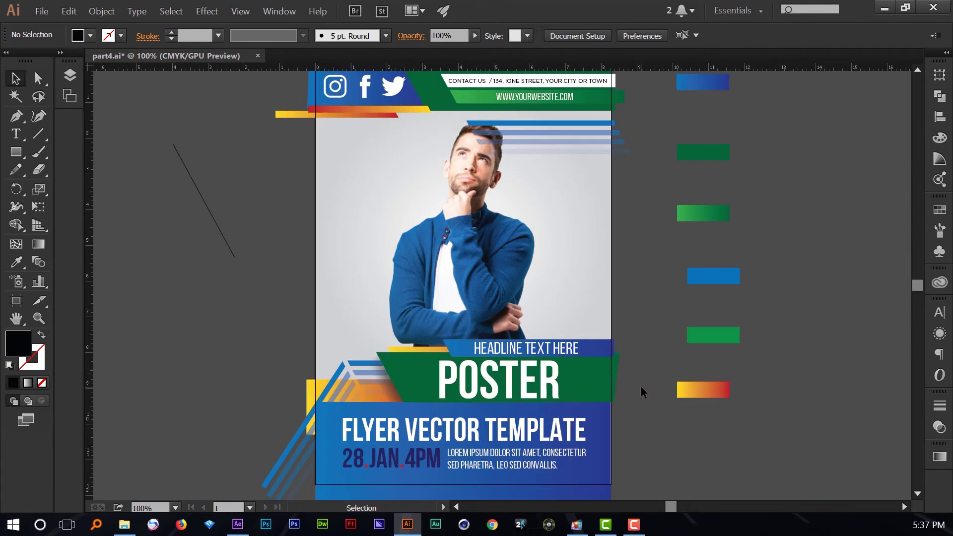
pyautogui.scroll(-3, 637, 377)
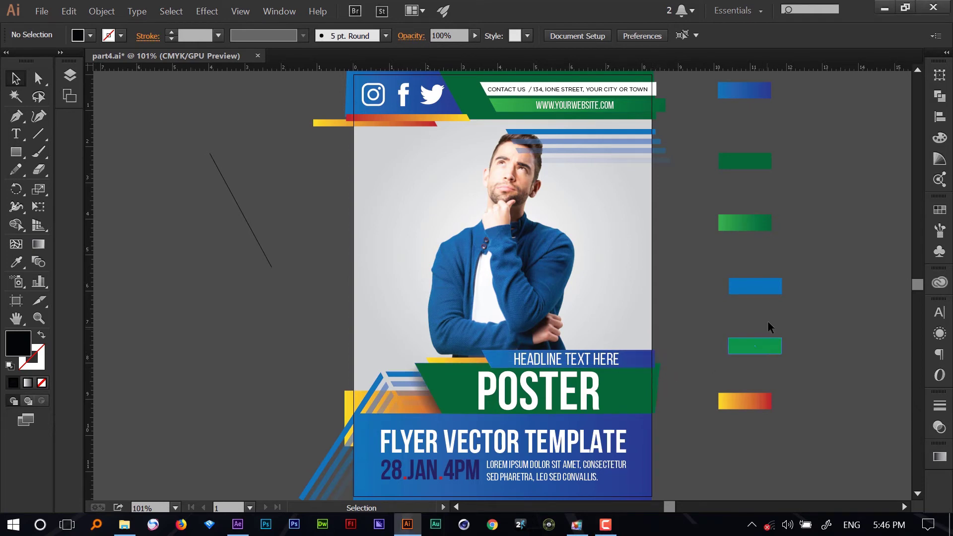
# - Shift the plain green swatch slightly right and the slanted black line slightly down on the pasteboard, and deselect
pyautogui.moveTo(761, 343); pyautogui.dragTo(784, 340)
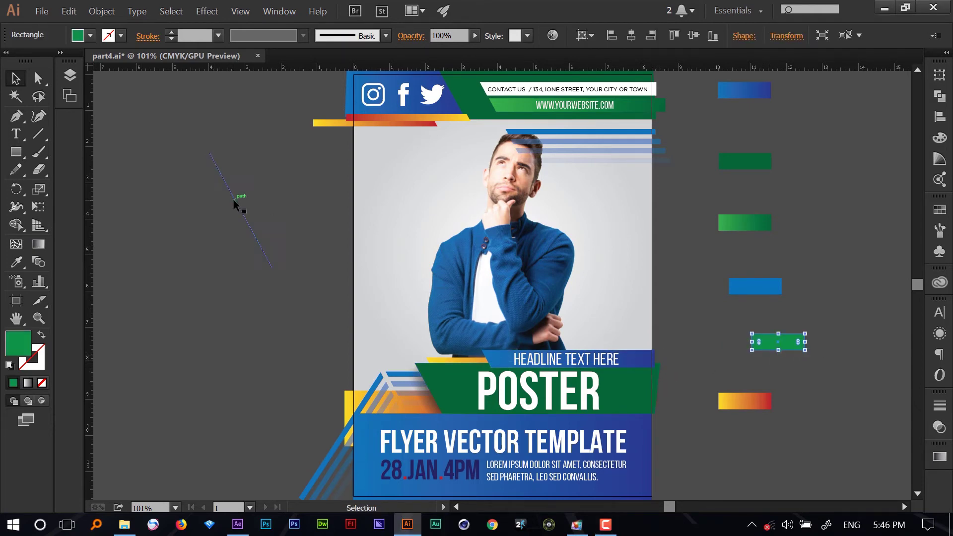
pyautogui.moveTo(235, 212); pyautogui.dragTo(240, 248)
pyautogui.click(290, 210)
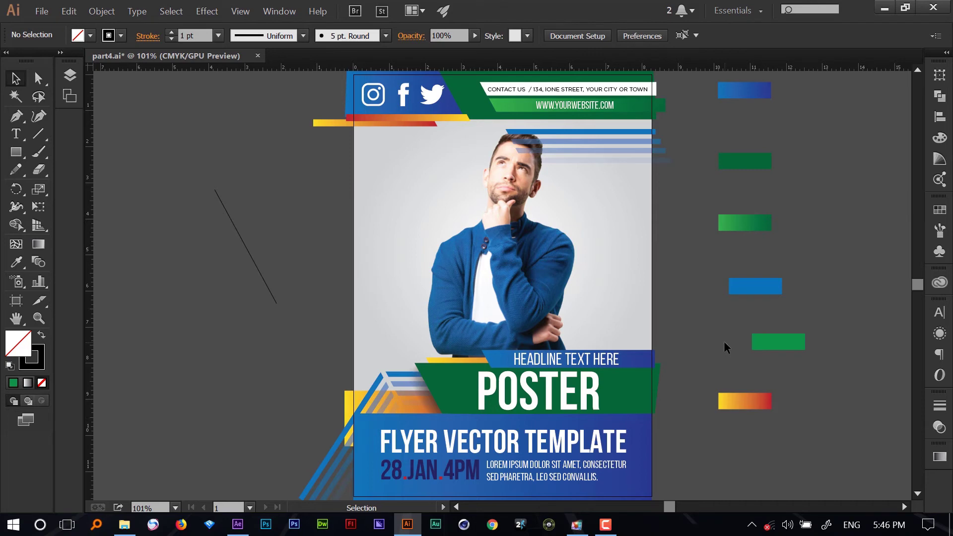
# - Start exporting the poster to the Desktop with the file name leaflet and the JPEG (*.JPG) format
pyautogui.click(41, 13)
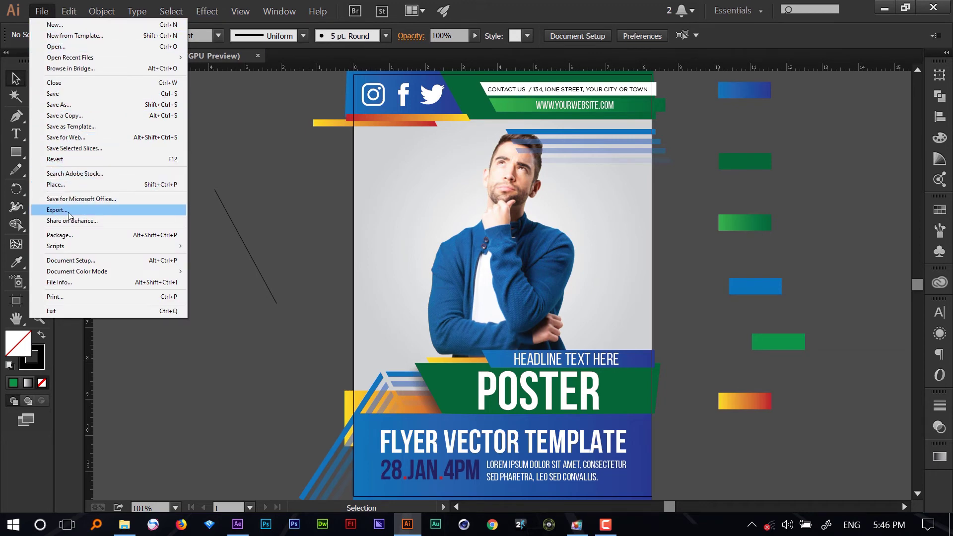
pyautogui.click(93, 209)
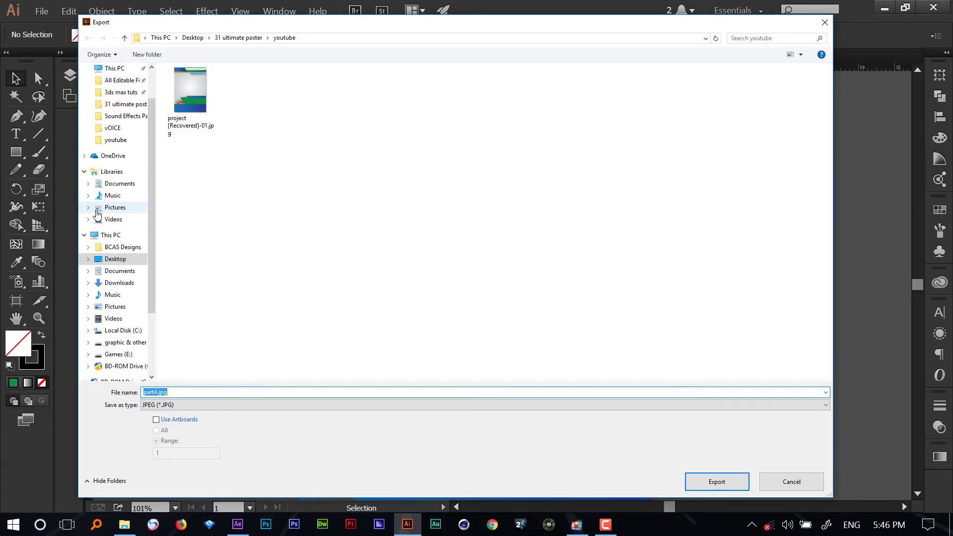
pyautogui.click(123, 260)
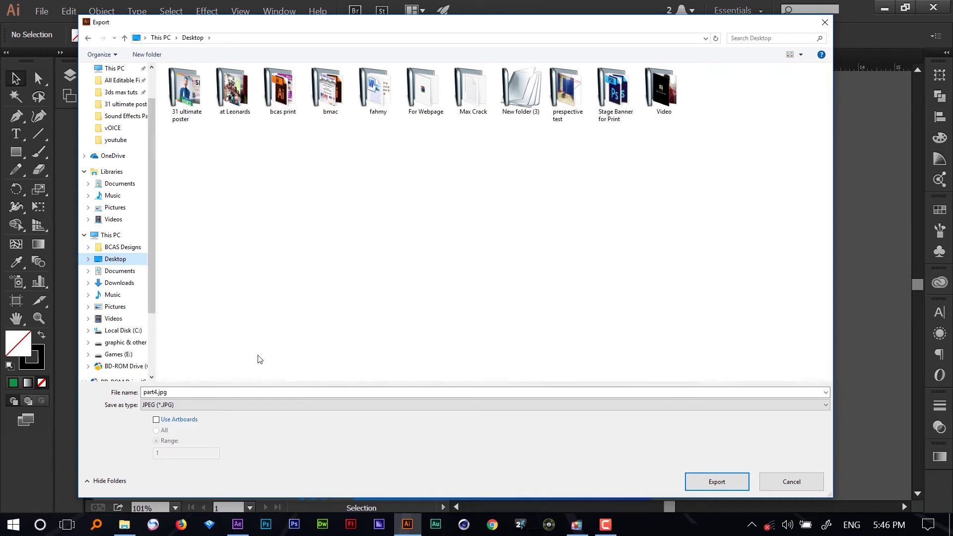
pyautogui.click(142, 393)
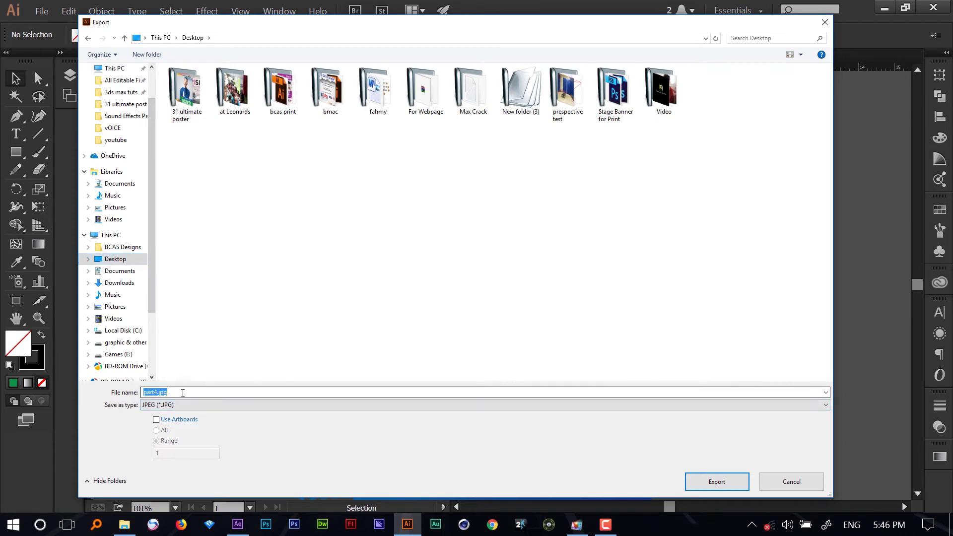
pyautogui.write('Tea')
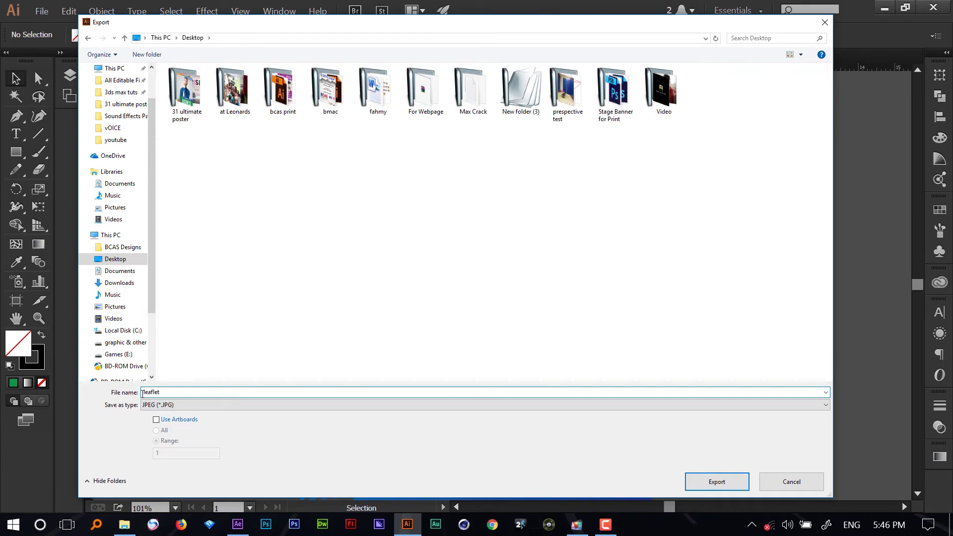
pyautogui.click(147, 405)
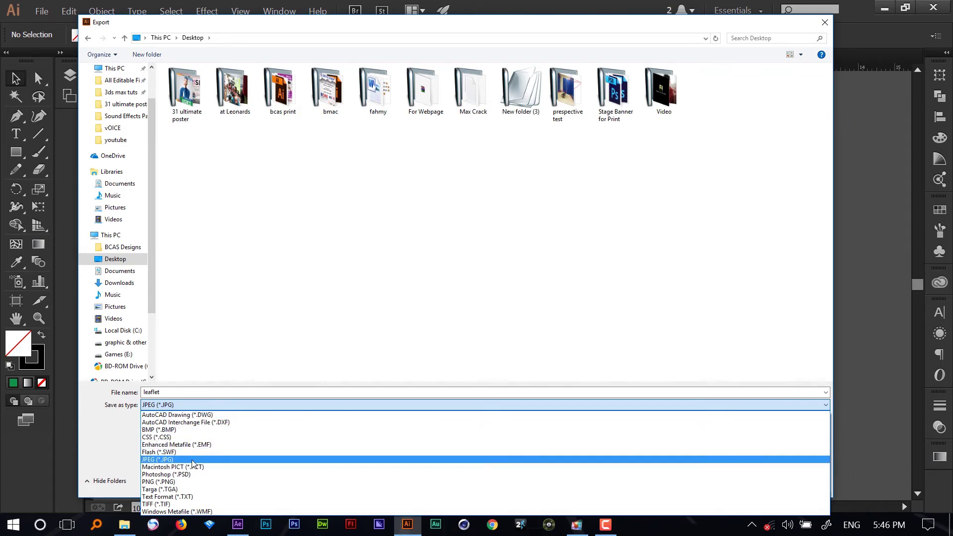
pyautogui.click(166, 460)
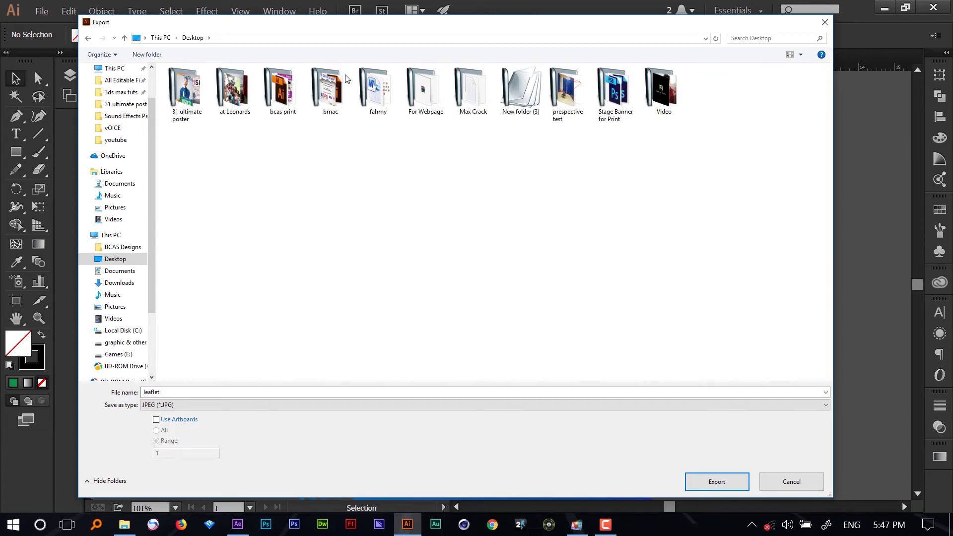
pyautogui.moveTo(342, 25); pyautogui.dragTo(768, 57)
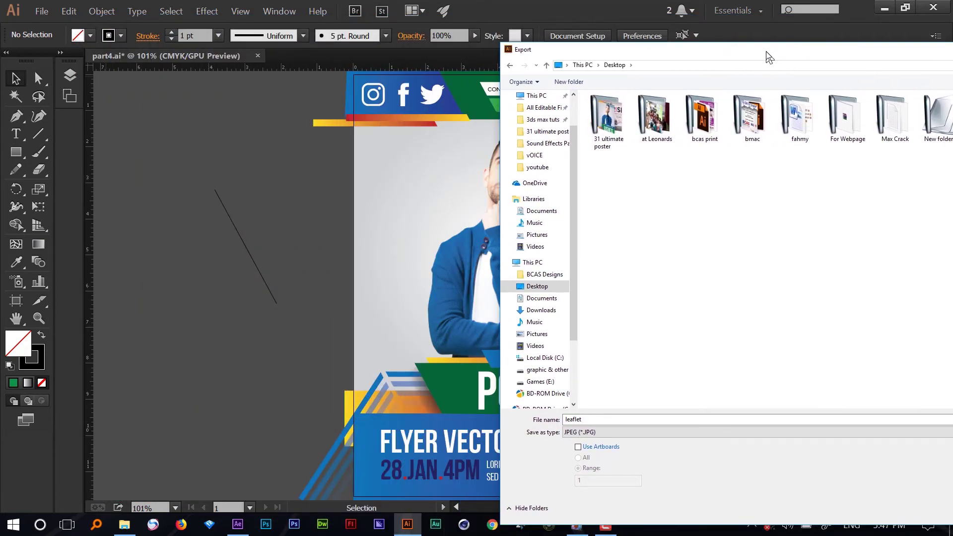
pyautogui.doubleClick(764, 56)
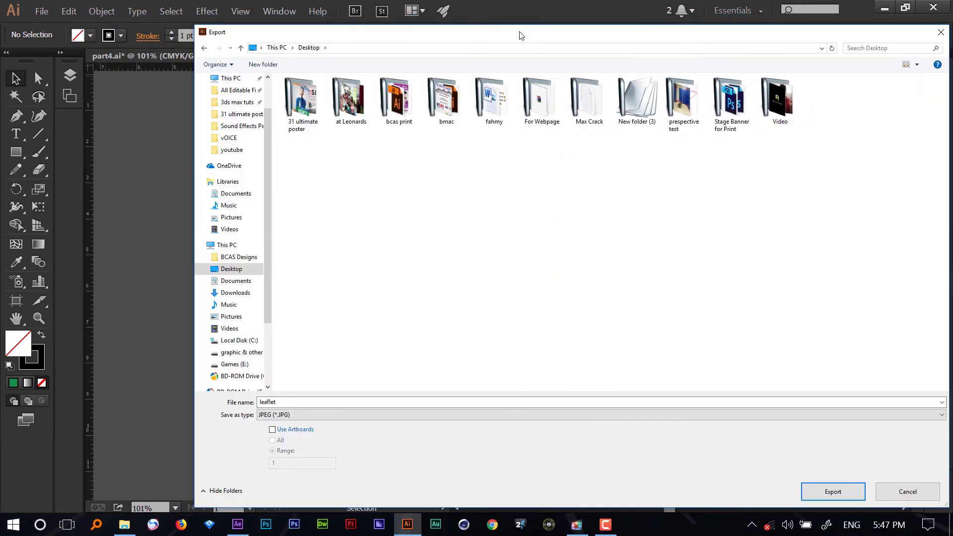
pyautogui.moveTo(521, 36); pyautogui.dragTo(764, 44)
pyautogui.doubleClick(763, 45)
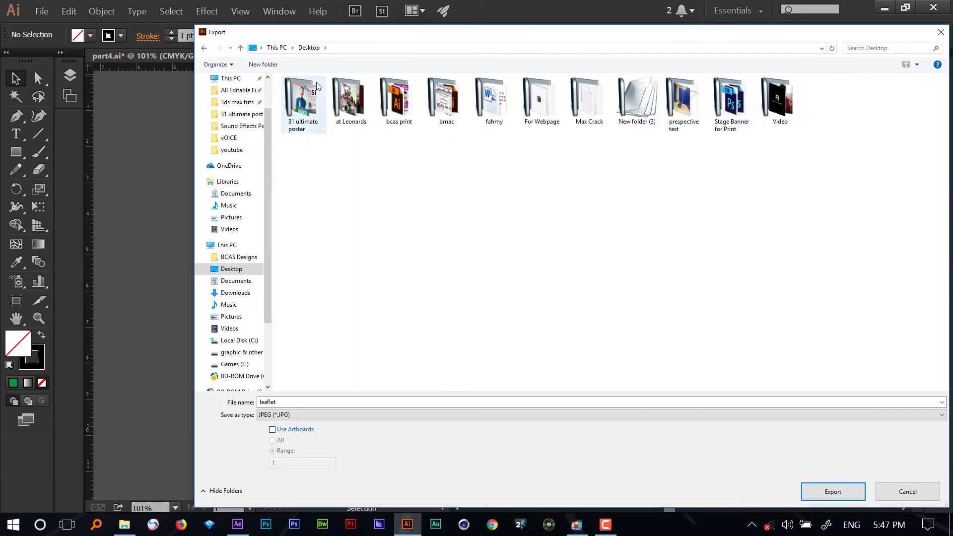
pyautogui.moveTo(374, 40); pyautogui.dragTo(663, 252)
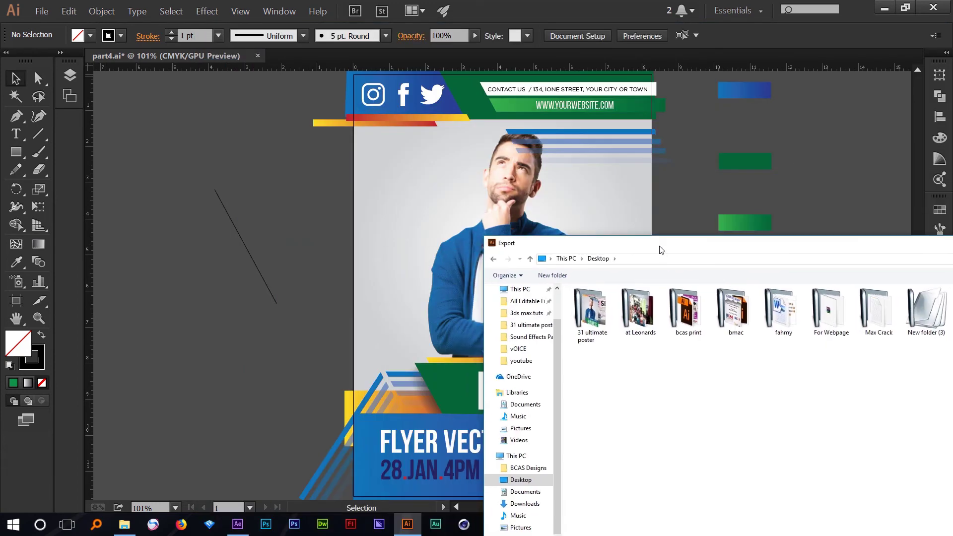
pyautogui.doubleClick(661, 249)
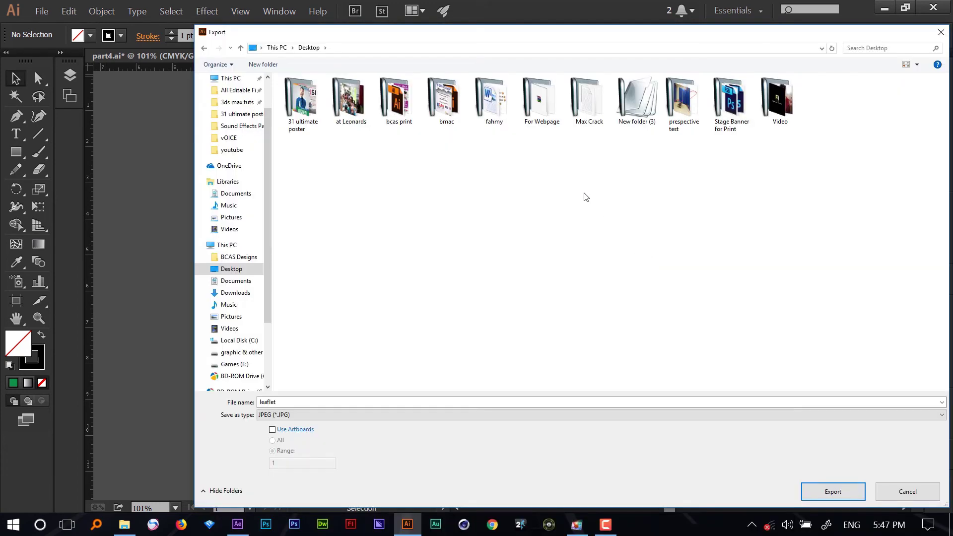
# - Turn on Use Artboards for all artboards and proceed with the export to the JPEG options
pyautogui.click(273, 431)
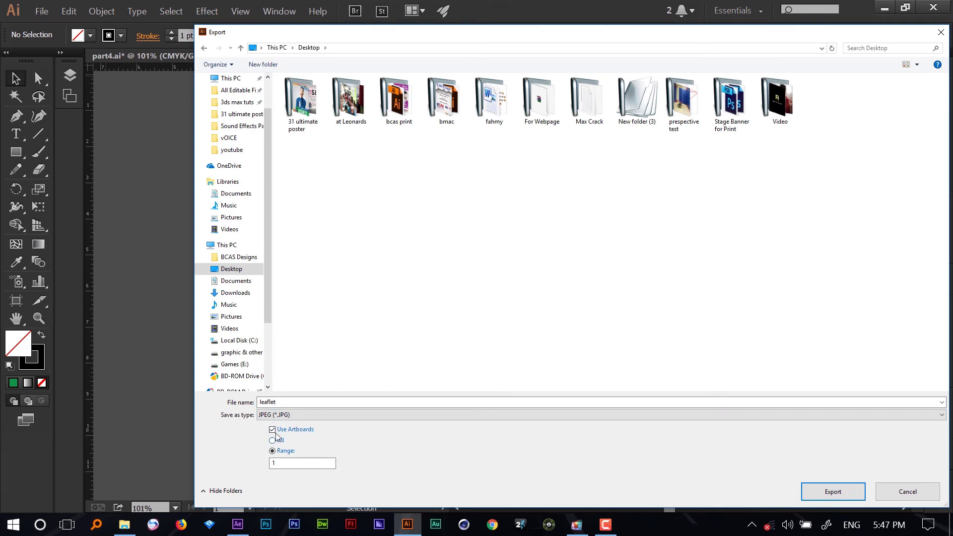
pyautogui.click(272, 430)
pyautogui.click(273, 433)
pyautogui.click(276, 442)
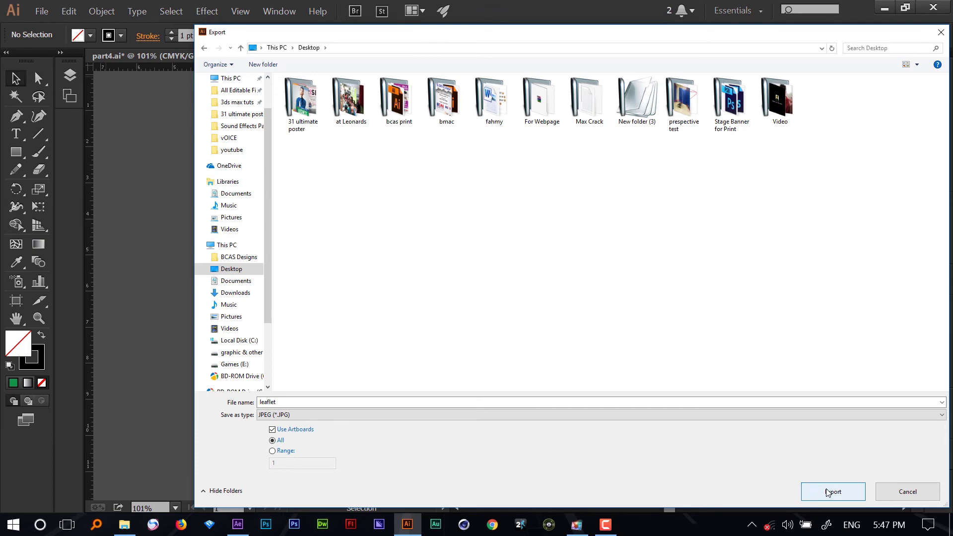
pyautogui.click(820, 491)
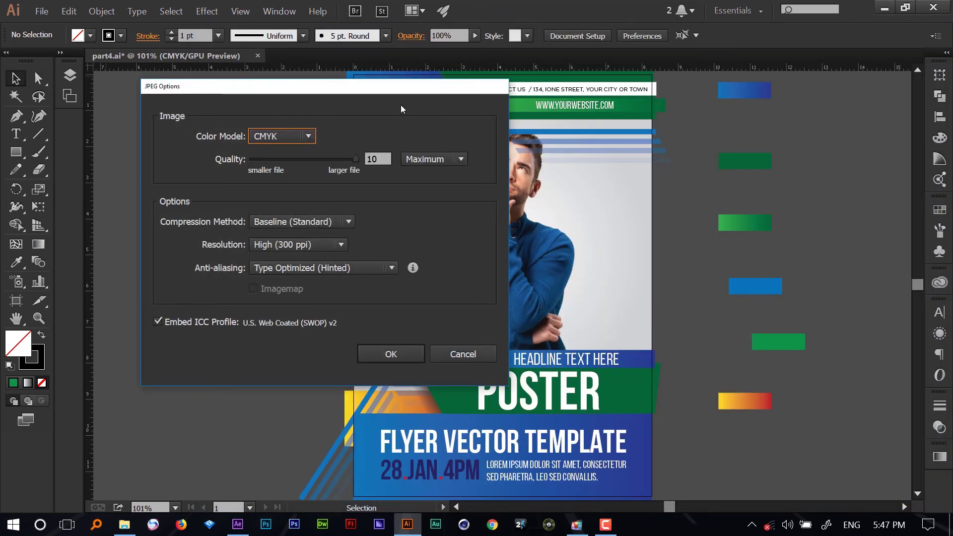
# - Set the JPEG color model to CMYK and the image quality to 10, Maximum
pyautogui.moveTo(336, 95); pyautogui.dragTo(320, 124)
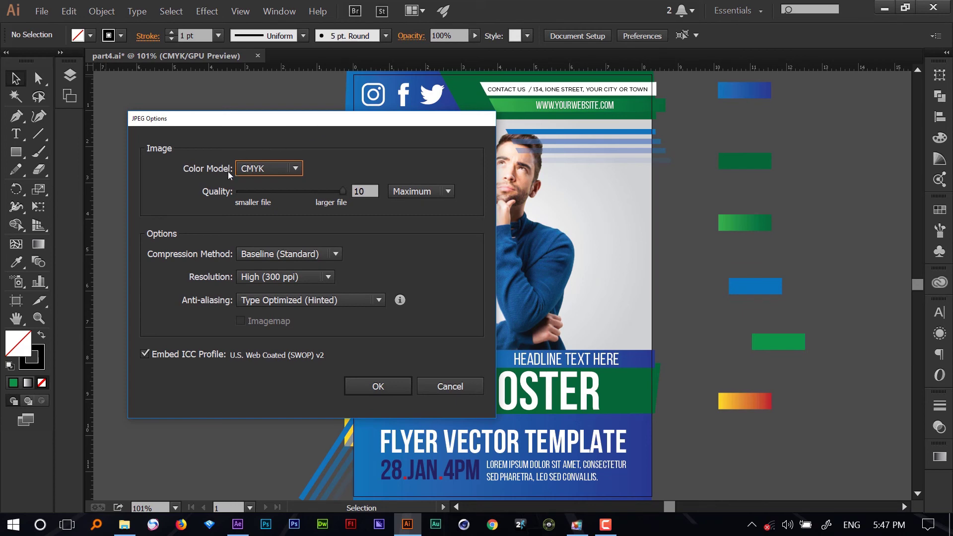
pyautogui.click(285, 169)
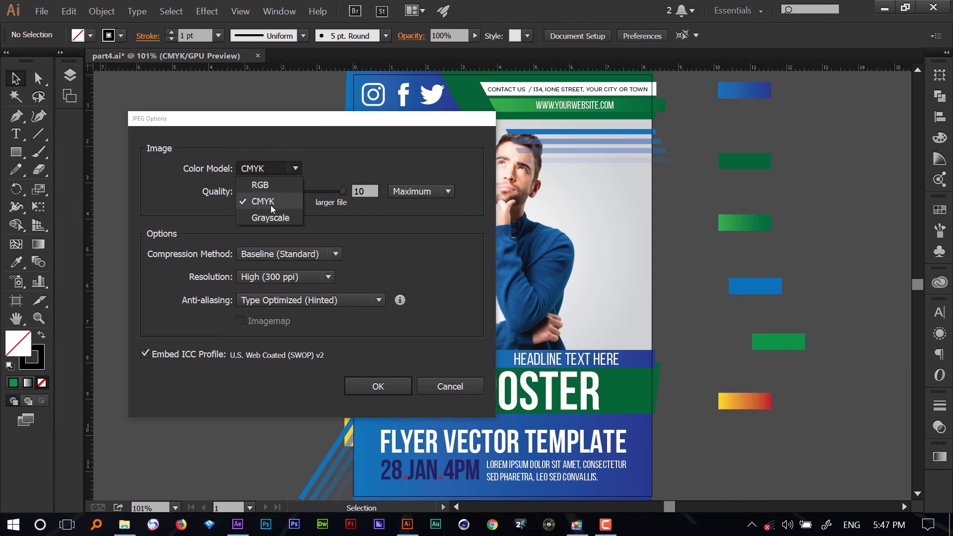
pyautogui.click(283, 202)
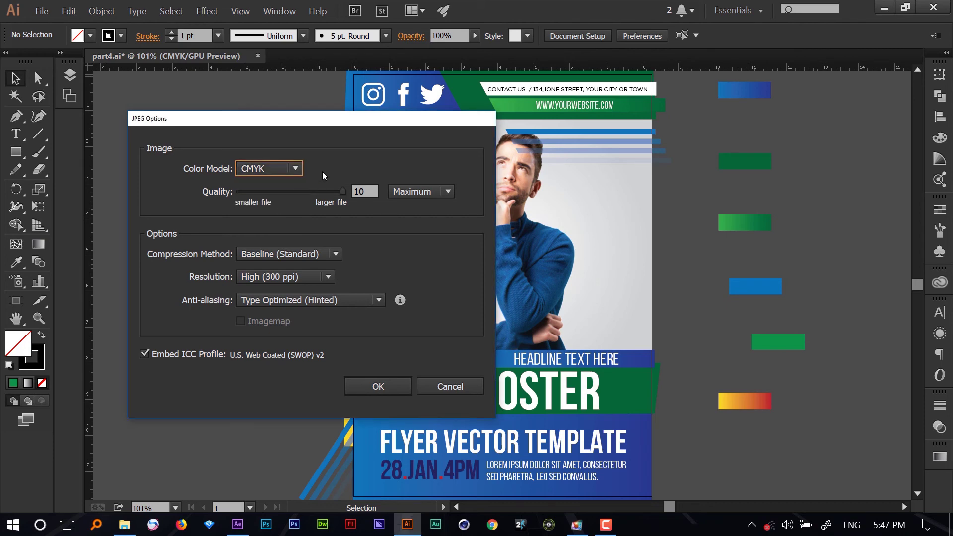
pyautogui.moveTo(342, 193); pyautogui.dragTo(371, 197)
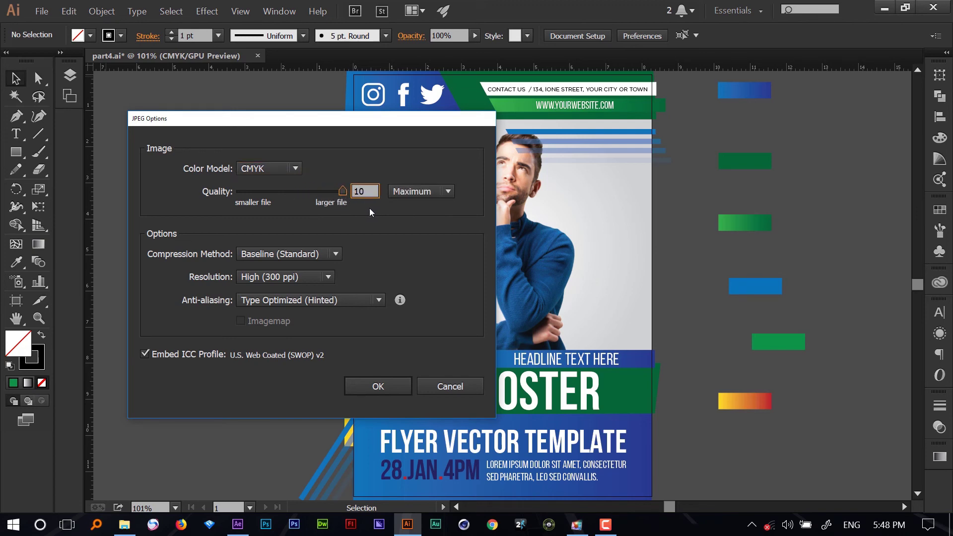
pyautogui.click(422, 192)
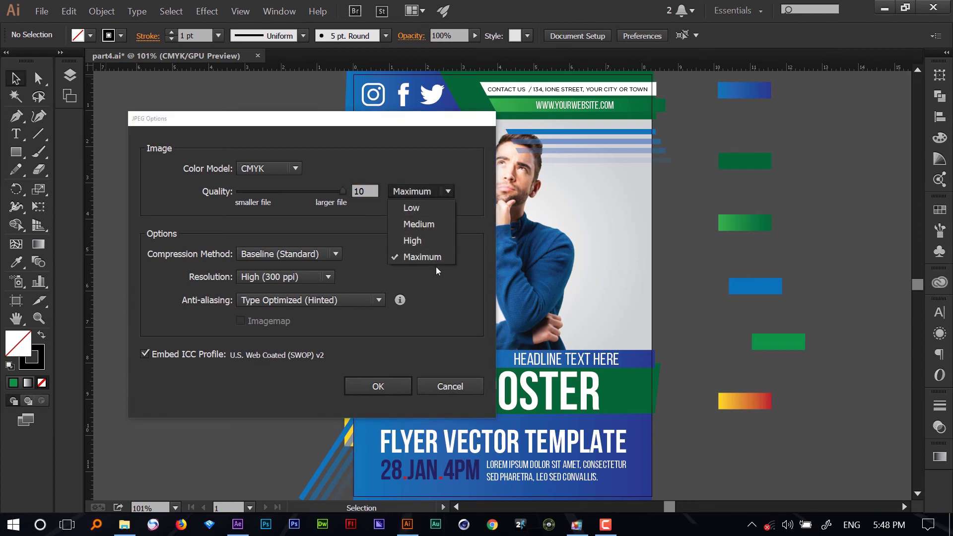
pyautogui.click(443, 281)
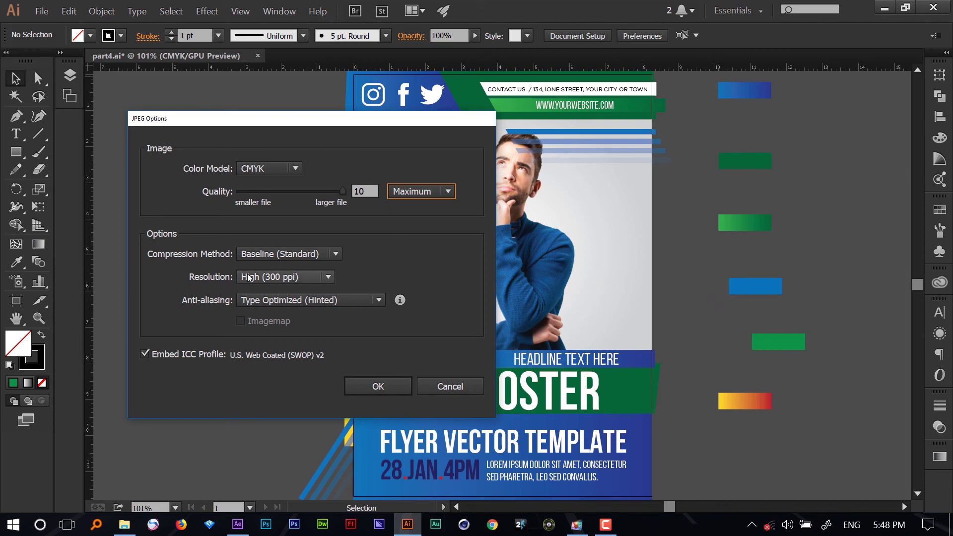
# - Check the custom resolution option and set the JPEG resolution to High (300 ppi)
pyautogui.click(293, 276)
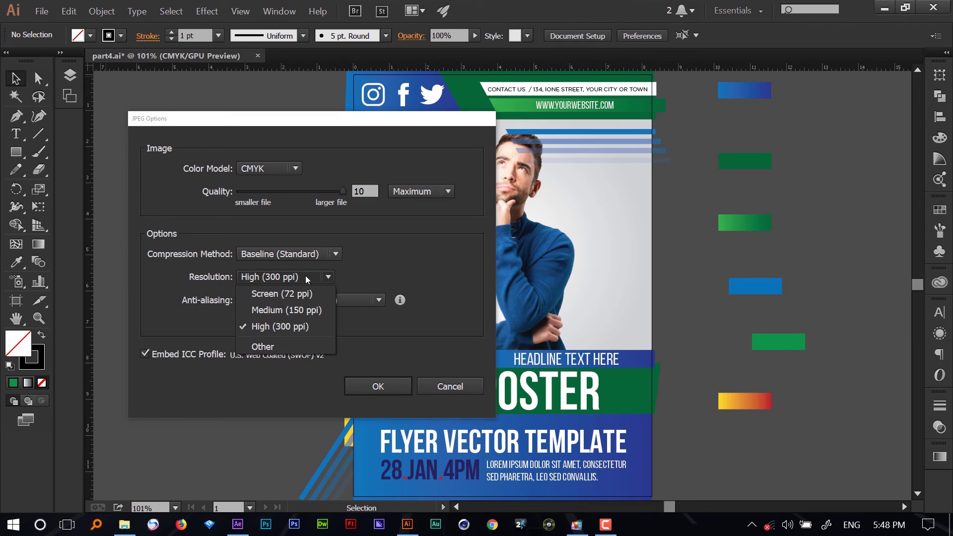
pyautogui.click(290, 347)
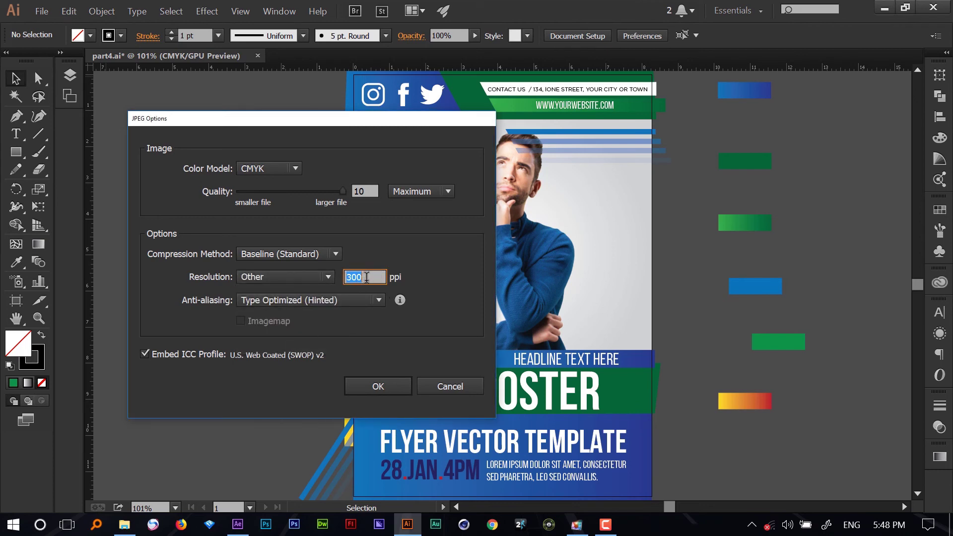
pyautogui.click(328, 276)
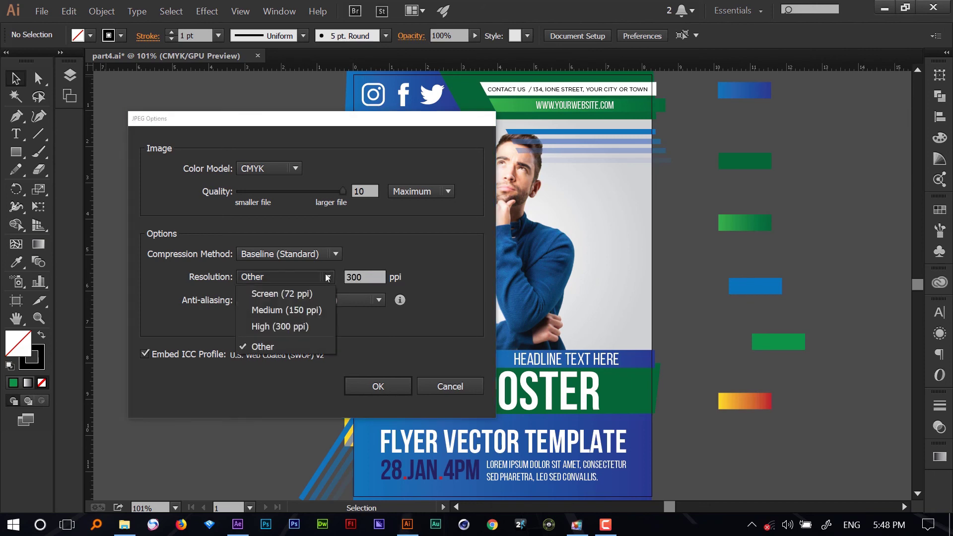
pyautogui.click(307, 326)
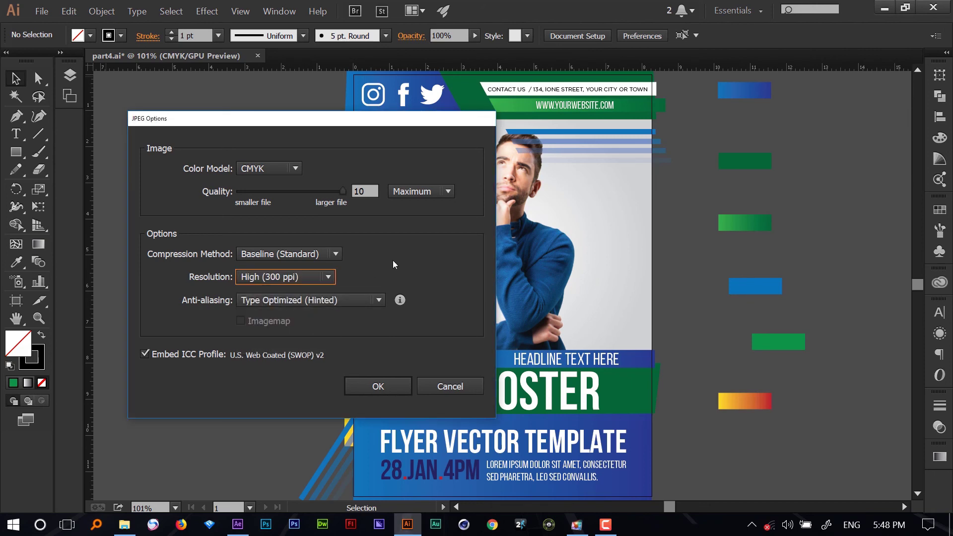
# - Review the available anti-aliasing choices for the JPEG, keeping Type Optimized (Hinted)
pyautogui.click(315, 300)
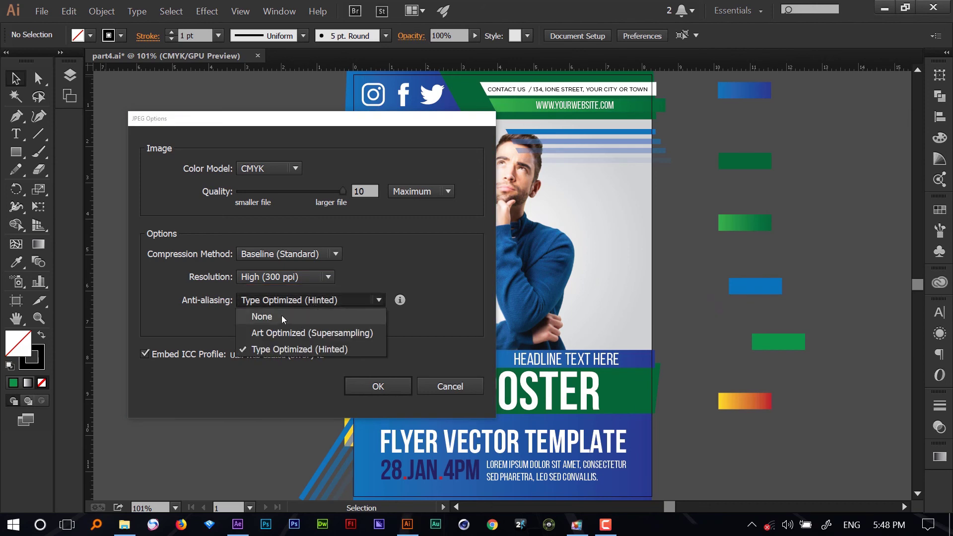
pyautogui.click(342, 300)
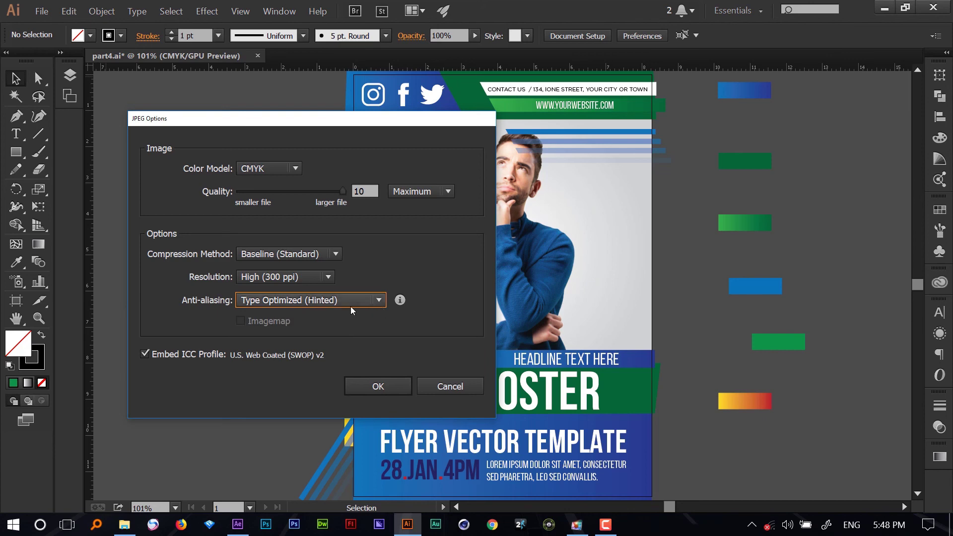
pyautogui.click(317, 305)
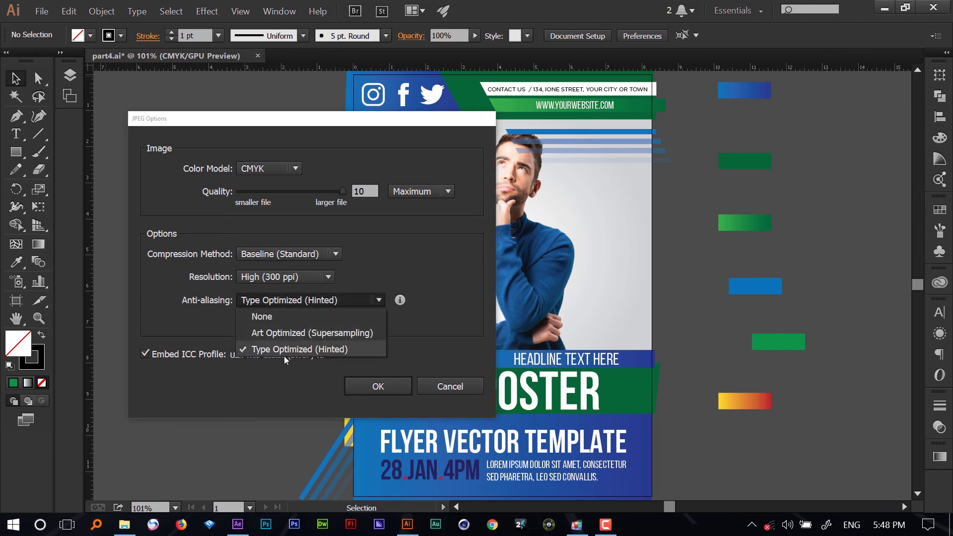
pyautogui.click(422, 309)
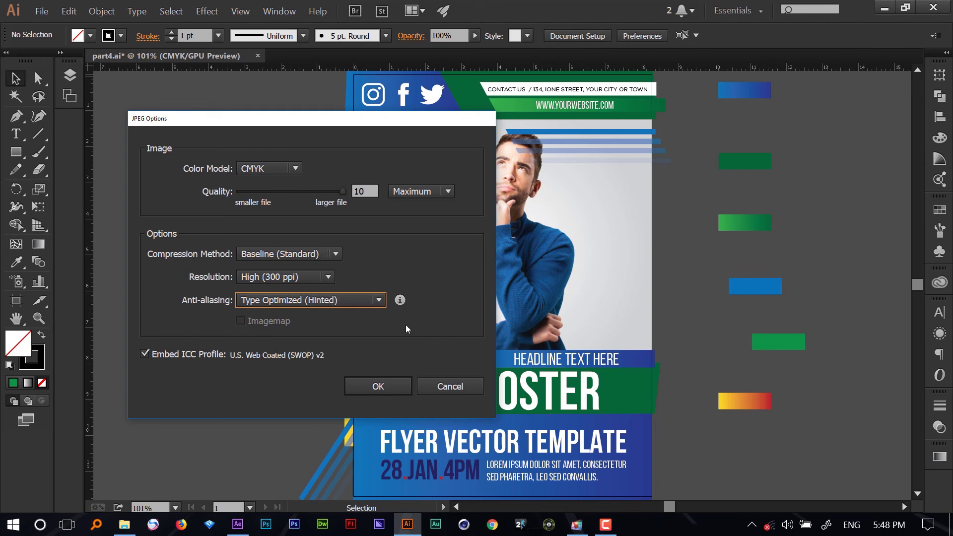
pyautogui.click(374, 303)
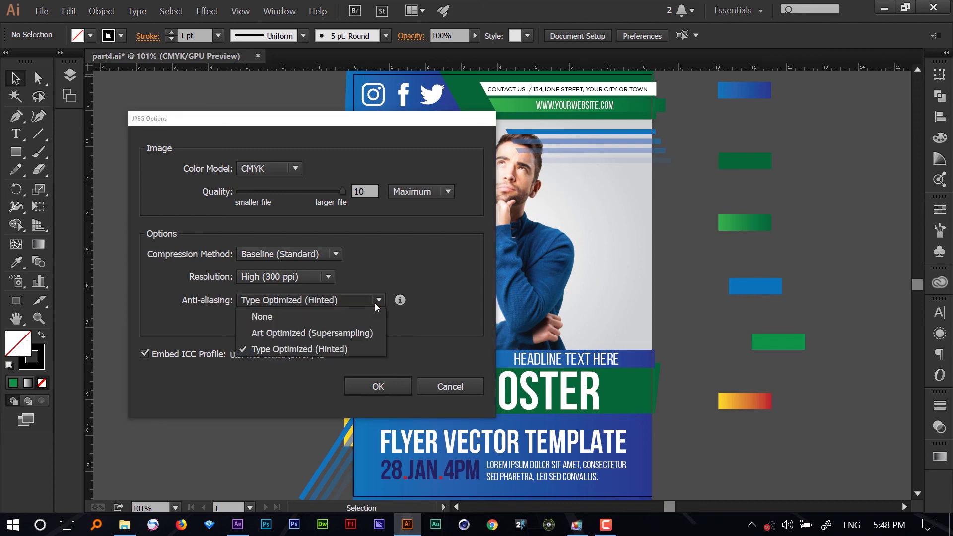
pyautogui.click(434, 260)
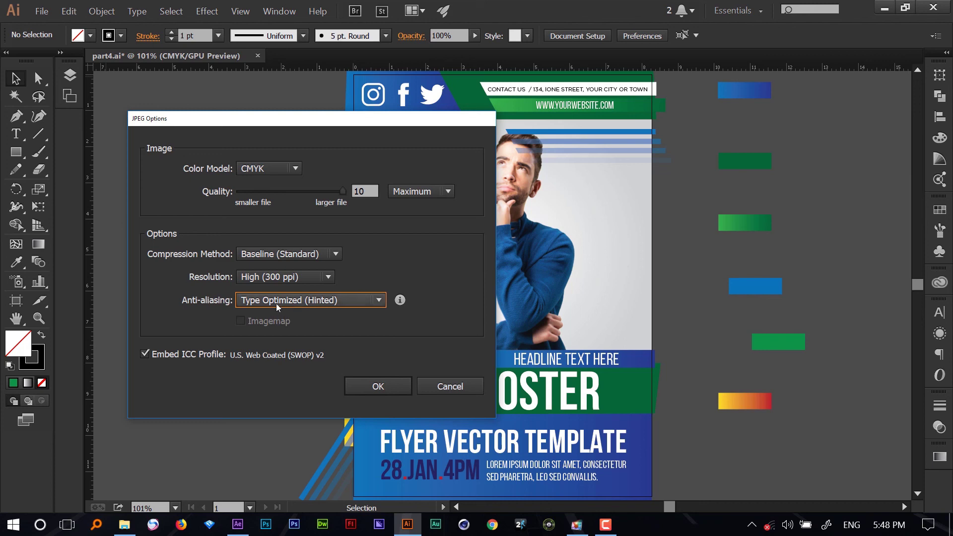